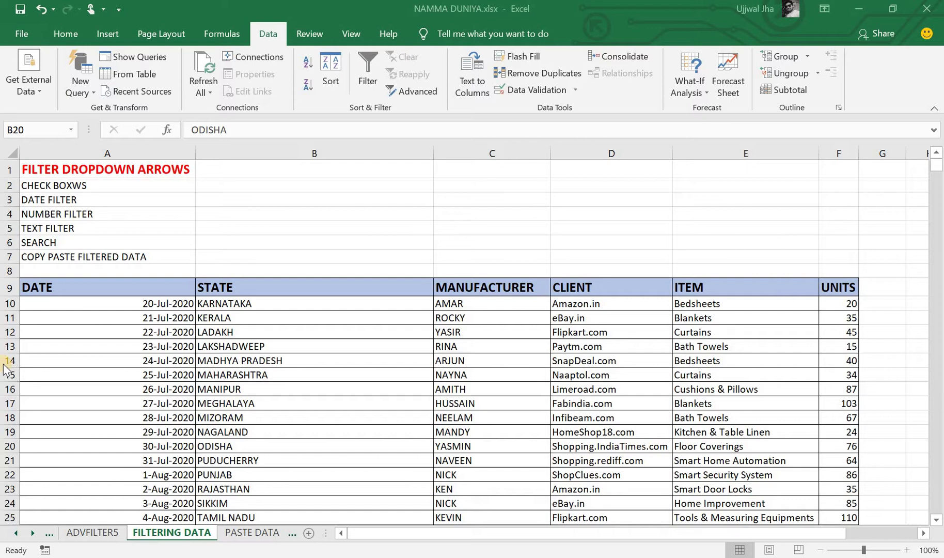
- Turn filtering on and back off for the sales table with Ctrl+Shift+L
left_click(307, 433)
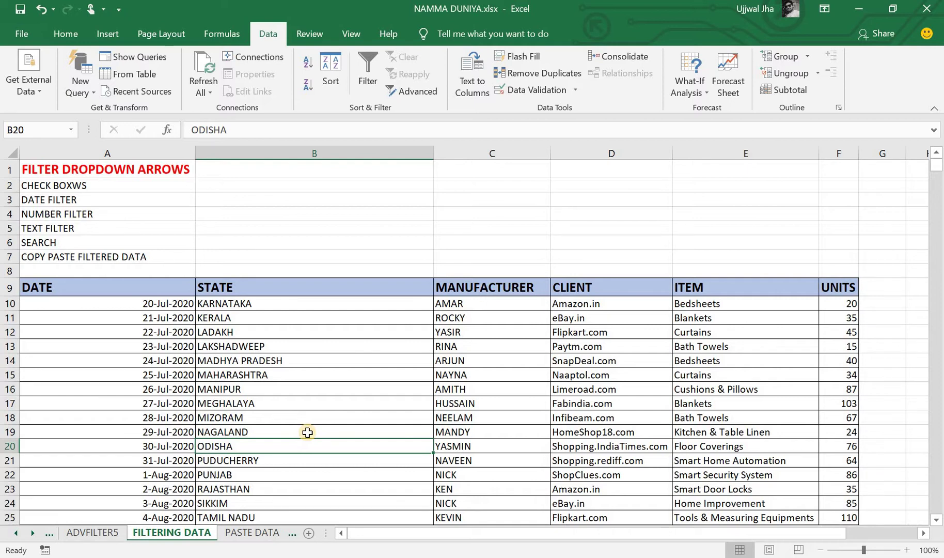
key("ctrl+shift+l")
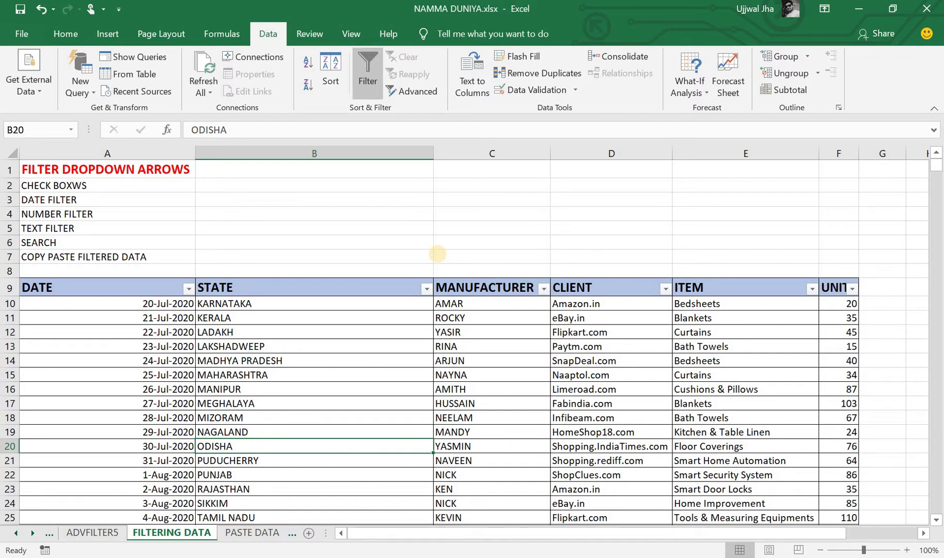
key("ctrl+shift+l")
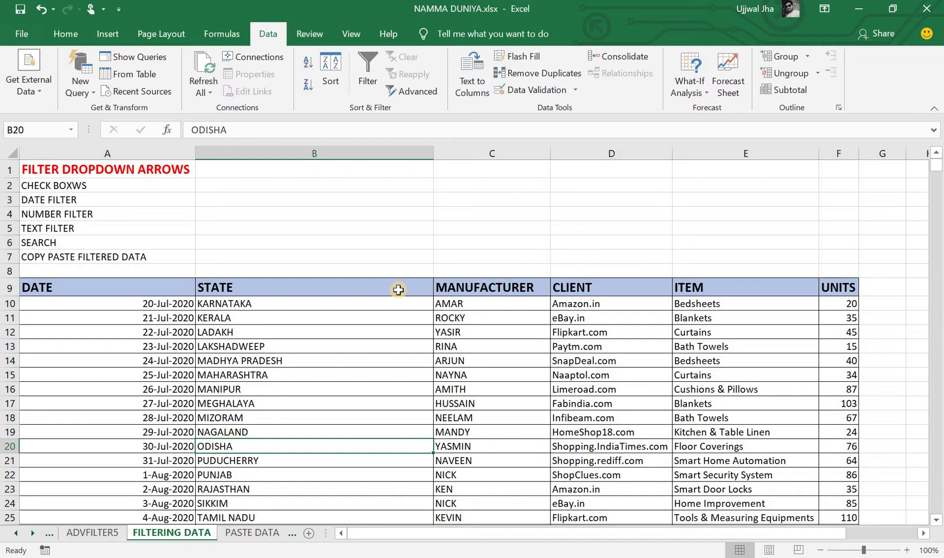
- From cell B13, toggle Data > Filter on and off, then show the KeyTips
left_click(284, 342)
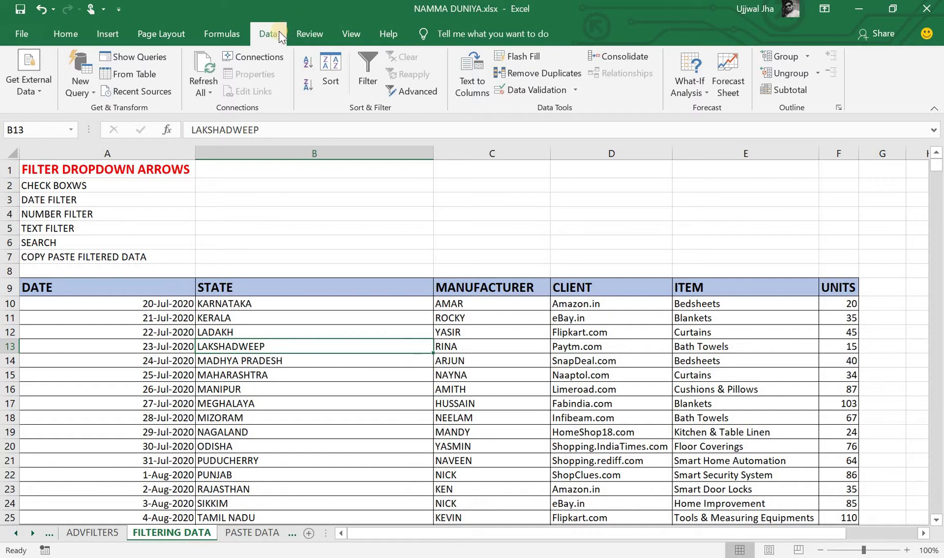
left_click(372, 74)
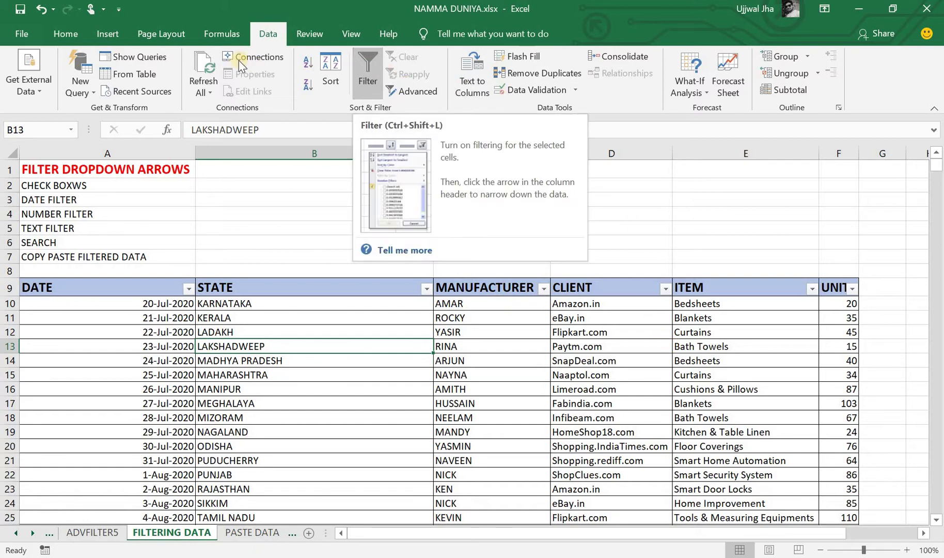
left_click(366, 60)
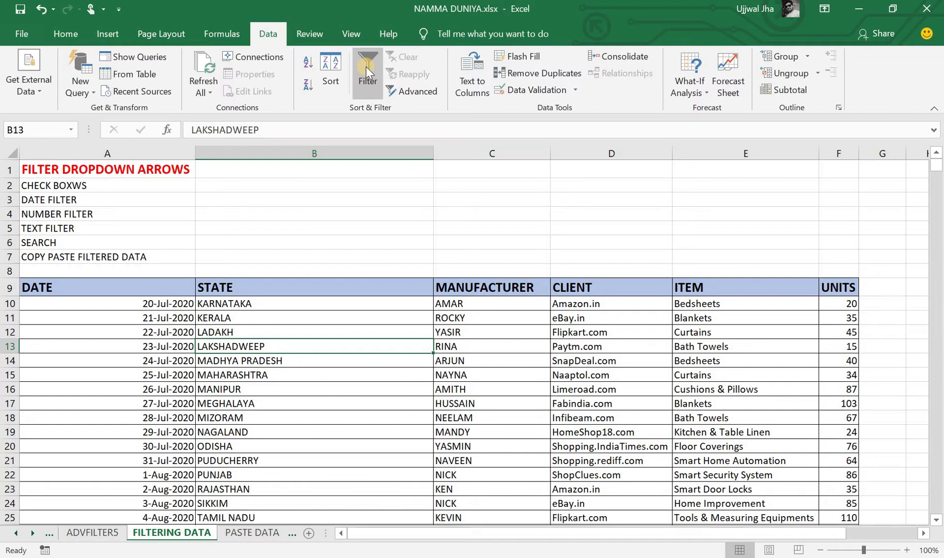
key("alt")
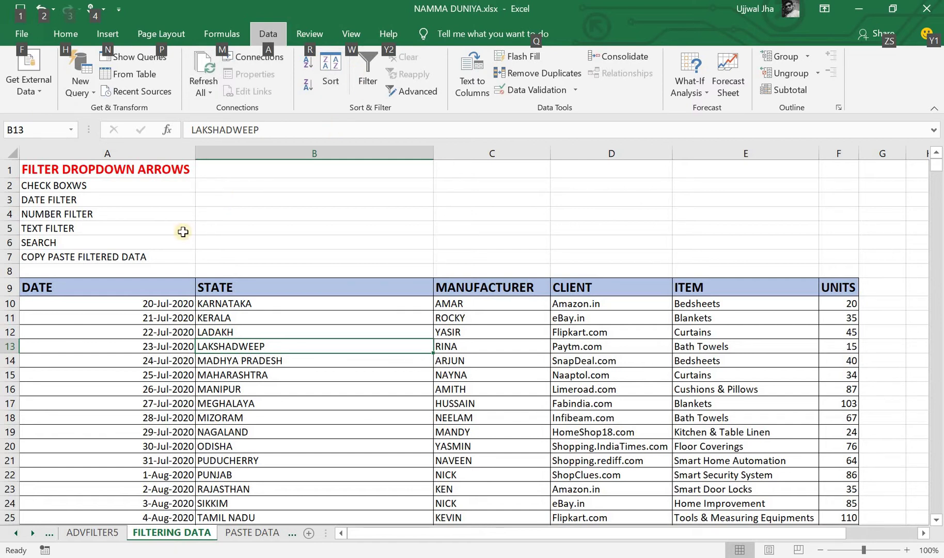
- Turn Filter on with the A, T KeyTips, then off again with Alt, A, T
key("a")
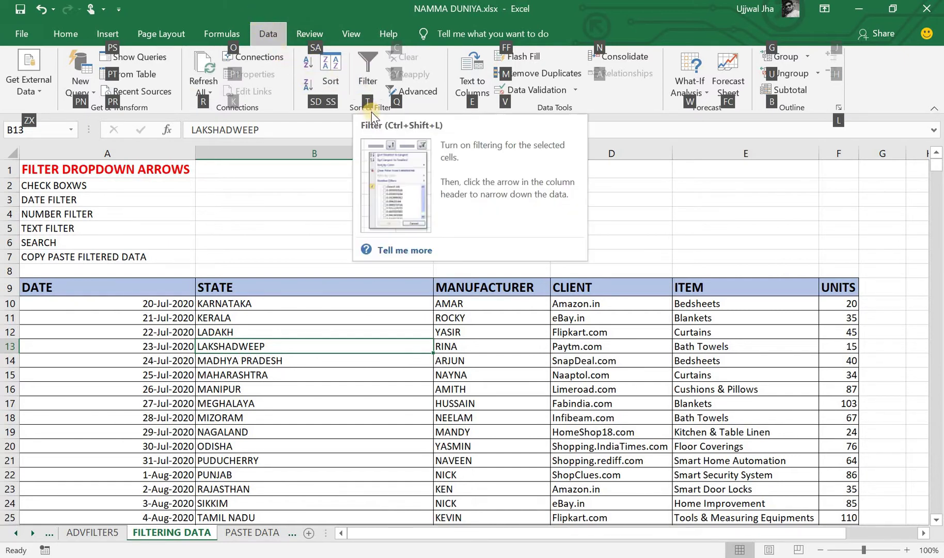
key("t")
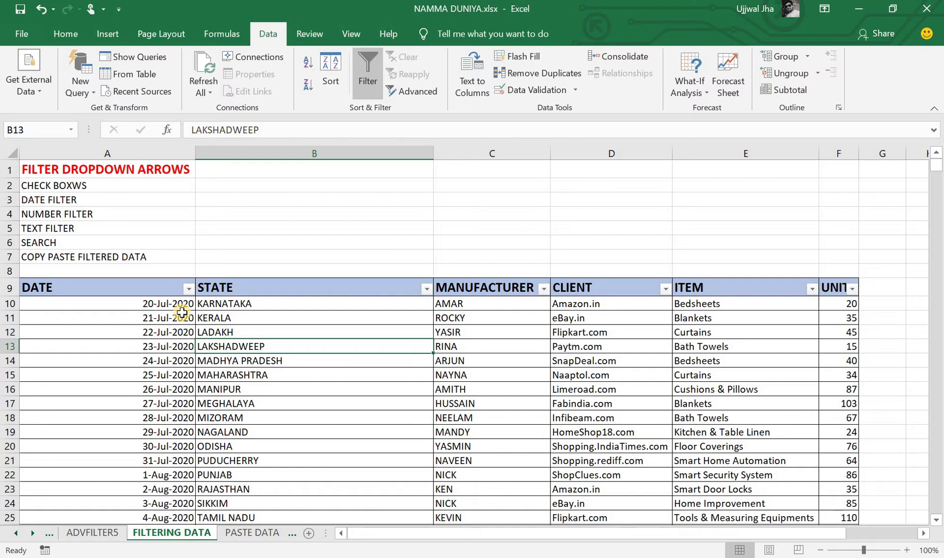
key("alt")
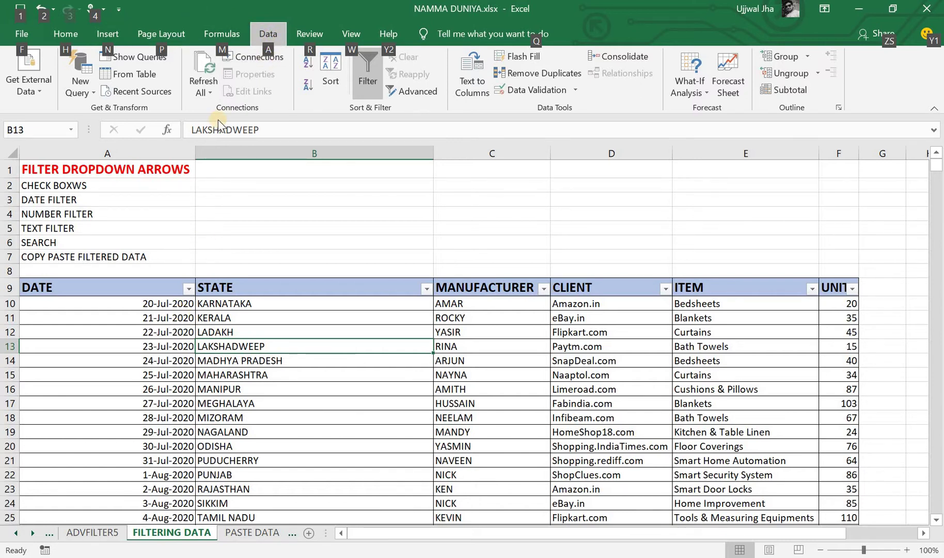
key("a")
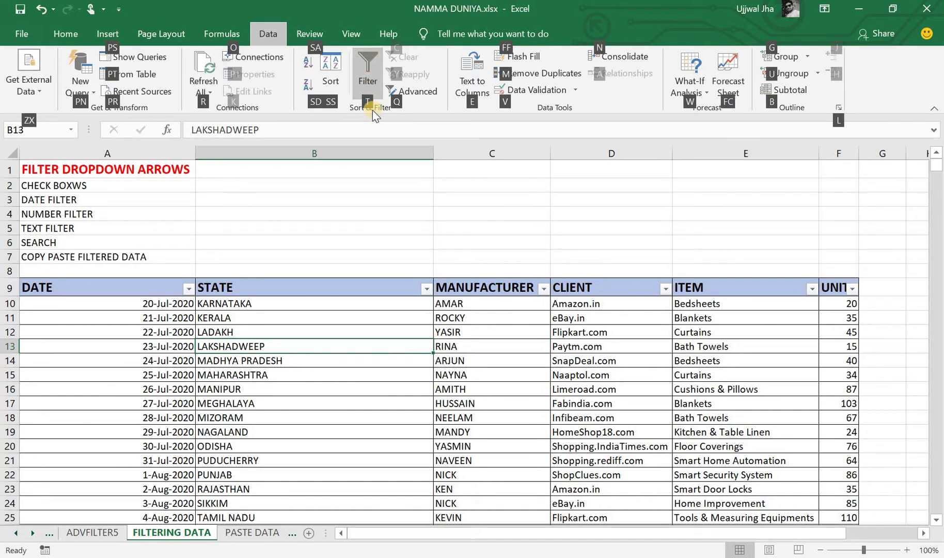
key("t")
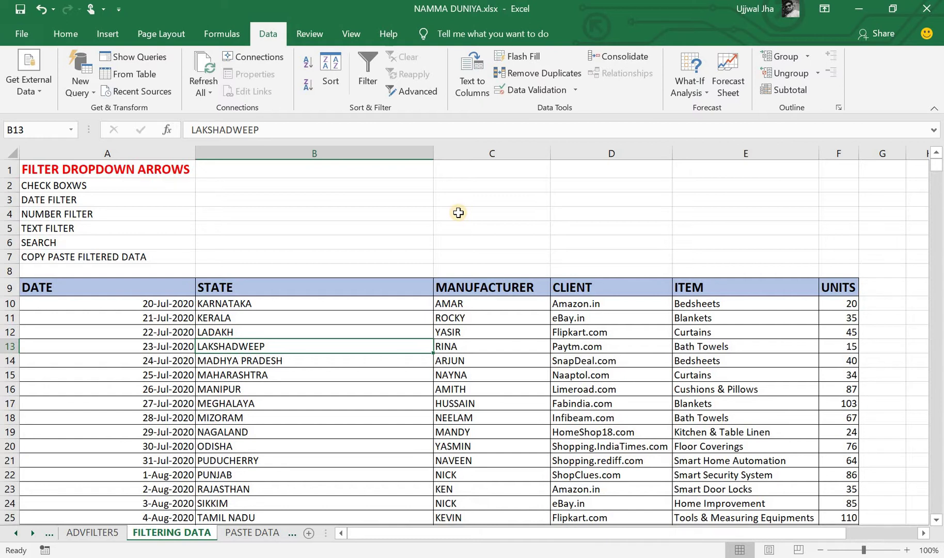
- From B15, enable AutoFilter with Ctrl+Shift+L and open the DATE filter list
left_click(351, 370)
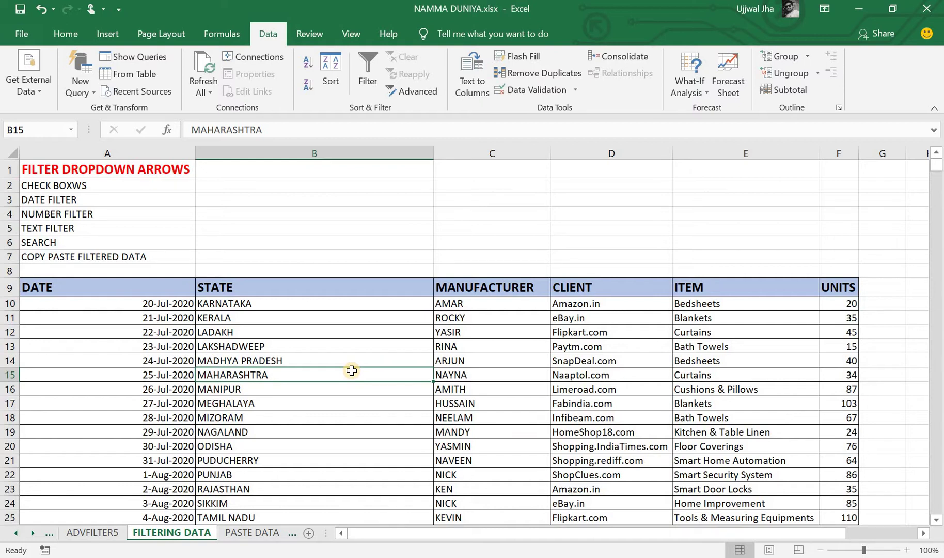
key("ctrl+shift+l")
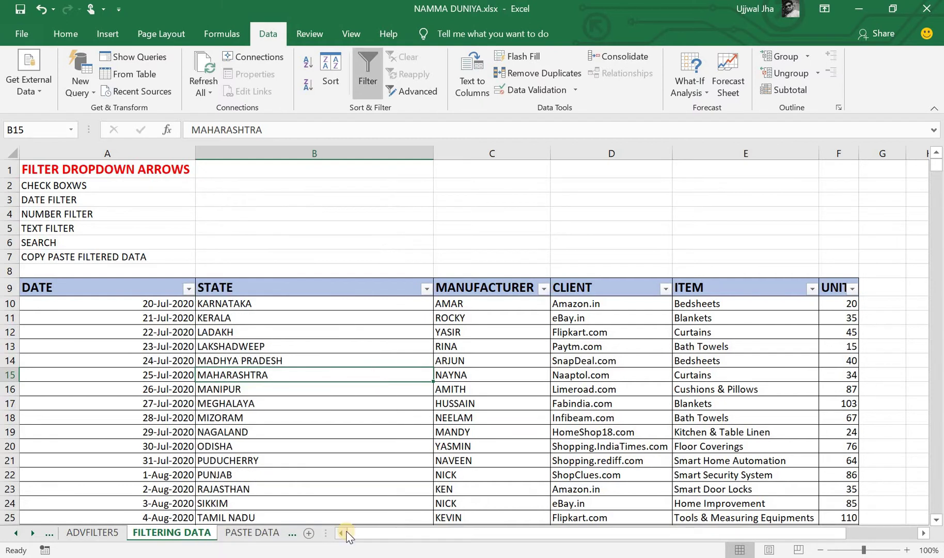
left_click(186, 291)
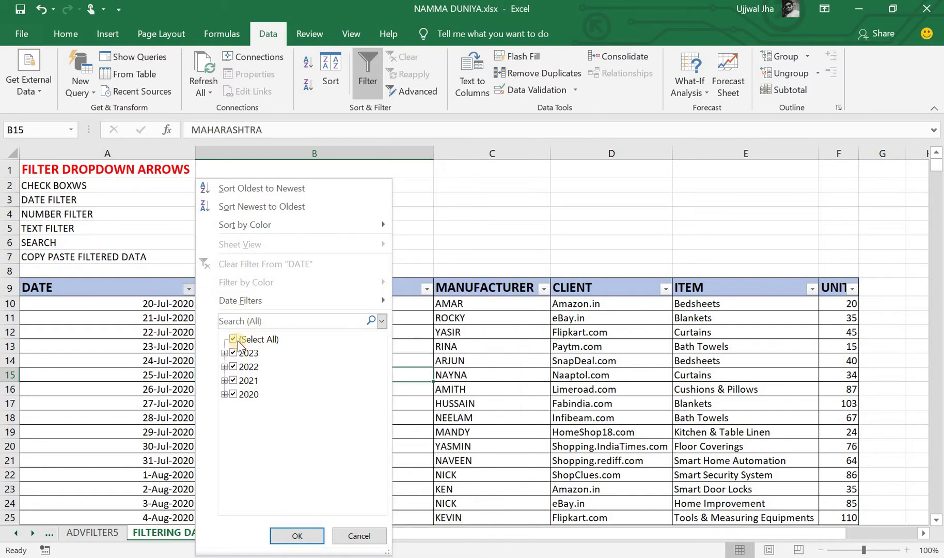
- Filter the DATE column to the year 2023 only
left_click(233, 367)
left_click(233, 380)
left_click(233, 339)
left_click(233, 352)
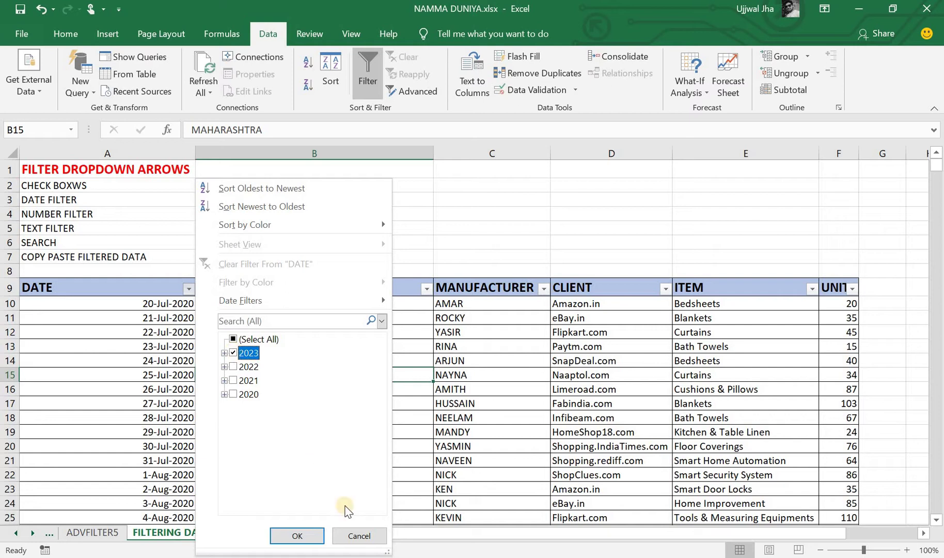
left_click(311, 533)
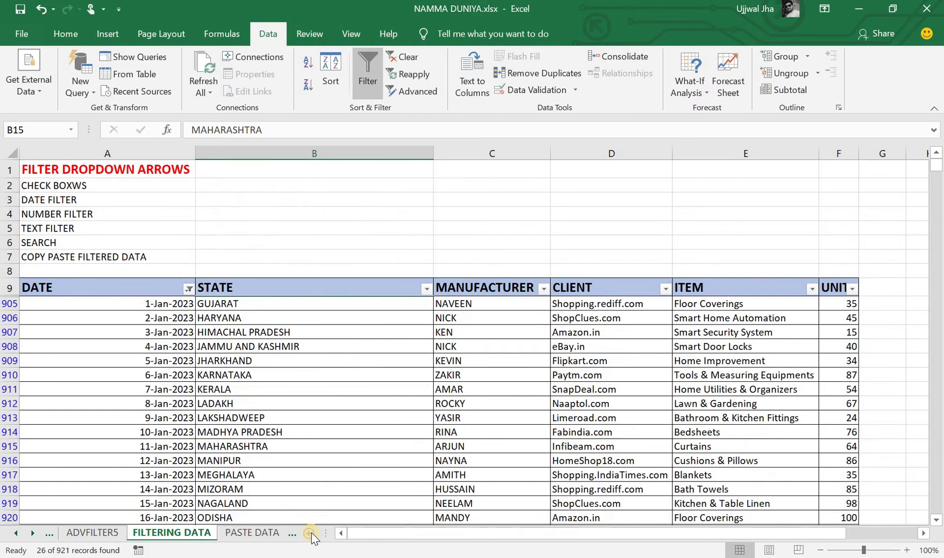
- Scroll through the 2023 results, then clear the filter from DATE
left_click(936, 519)
left_click(937, 519)
left_click(937, 519)
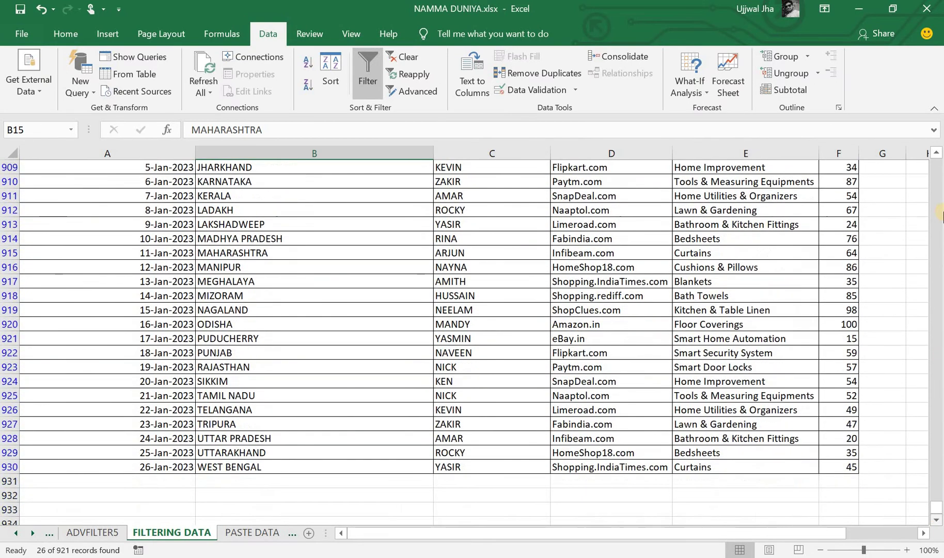
left_click_drag(936, 514, 927, 150)
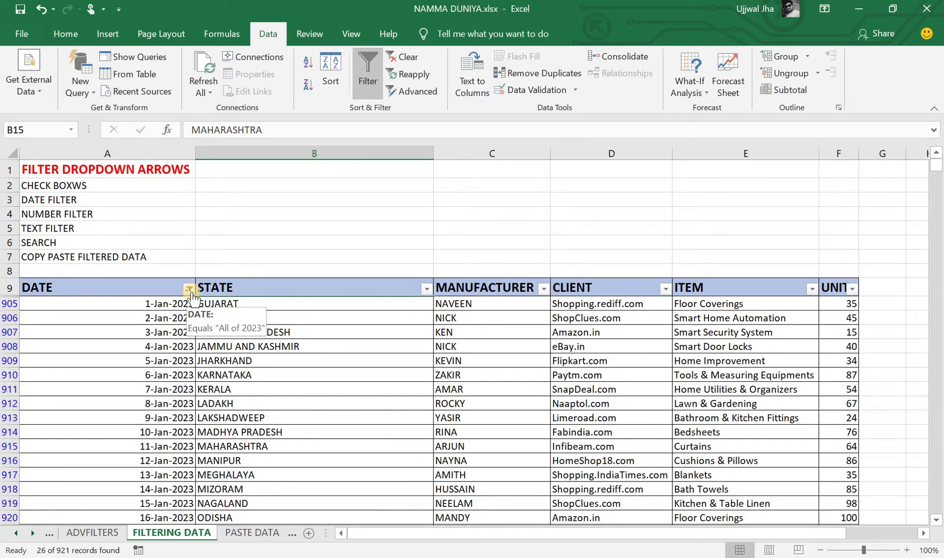
left_click(189, 289)
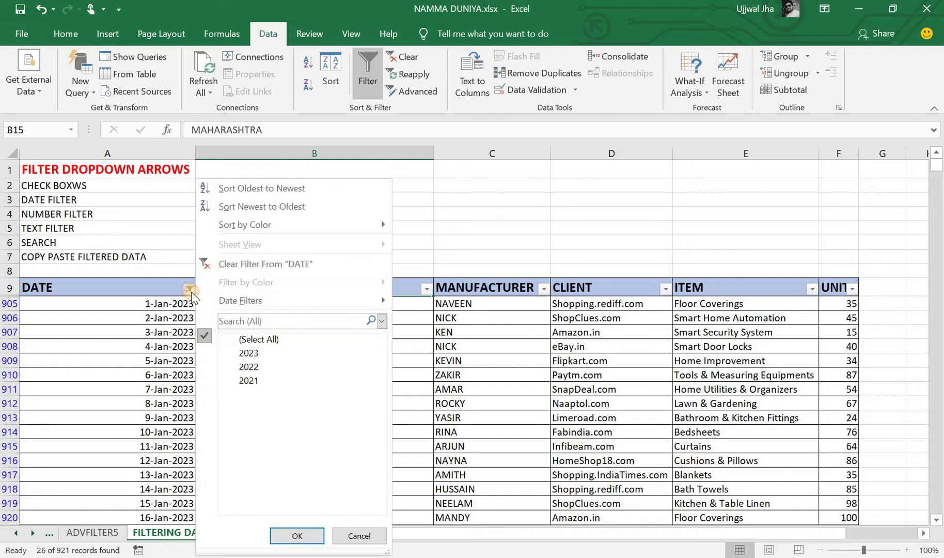
left_click(256, 264)
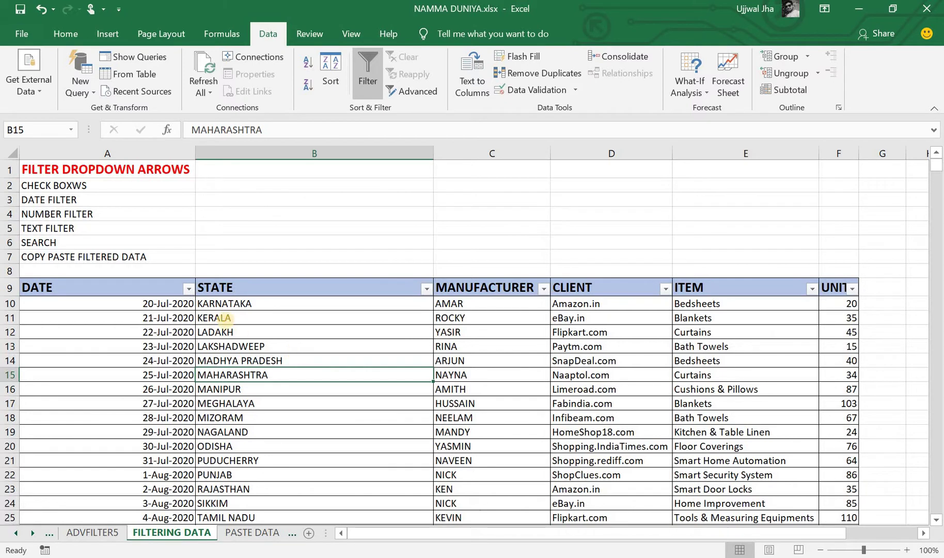
- Filter DATE to 2022 by searching '2022' in its filter list
left_click(189, 289)
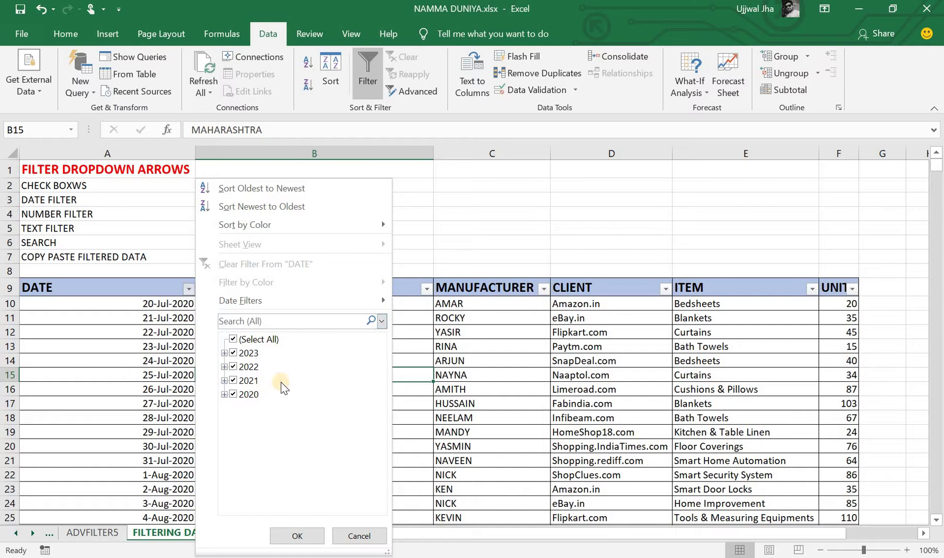
left_click(288, 322)
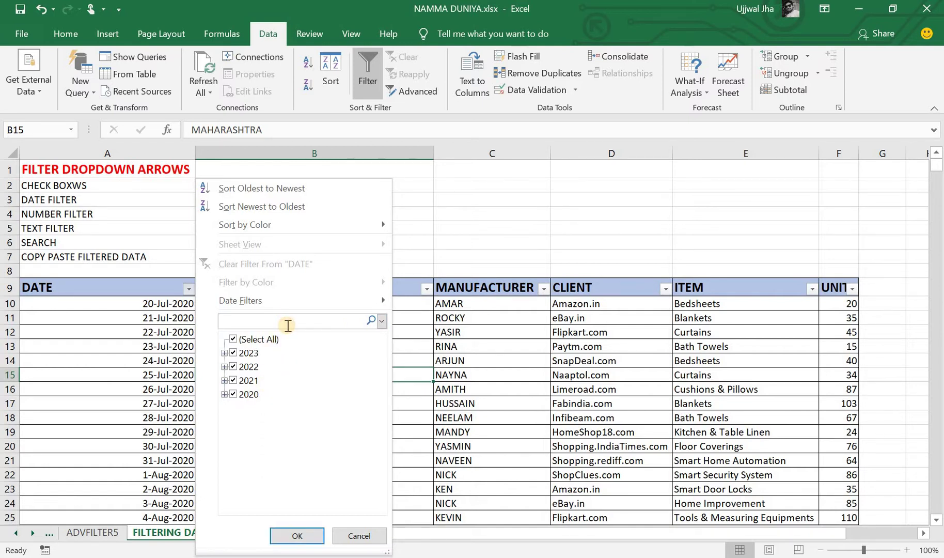
type("2022")
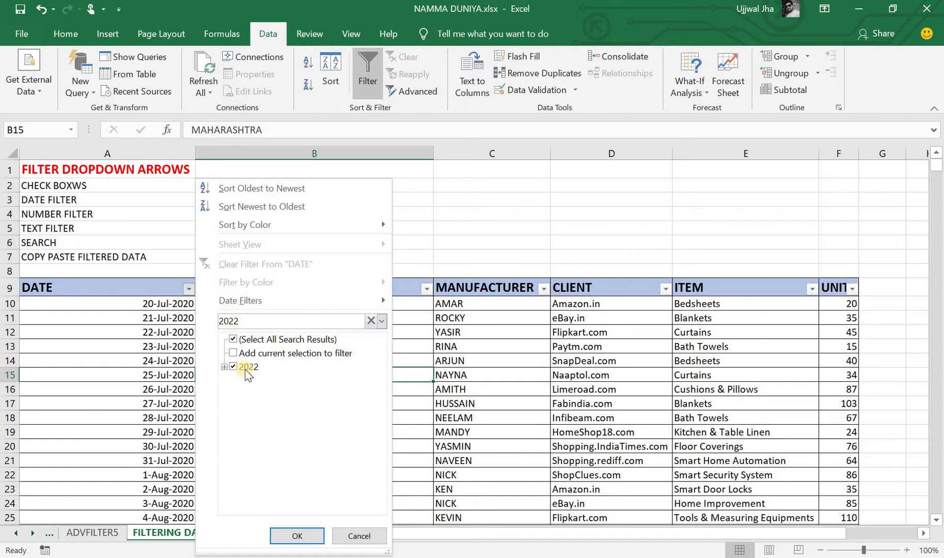
left_click(293, 538)
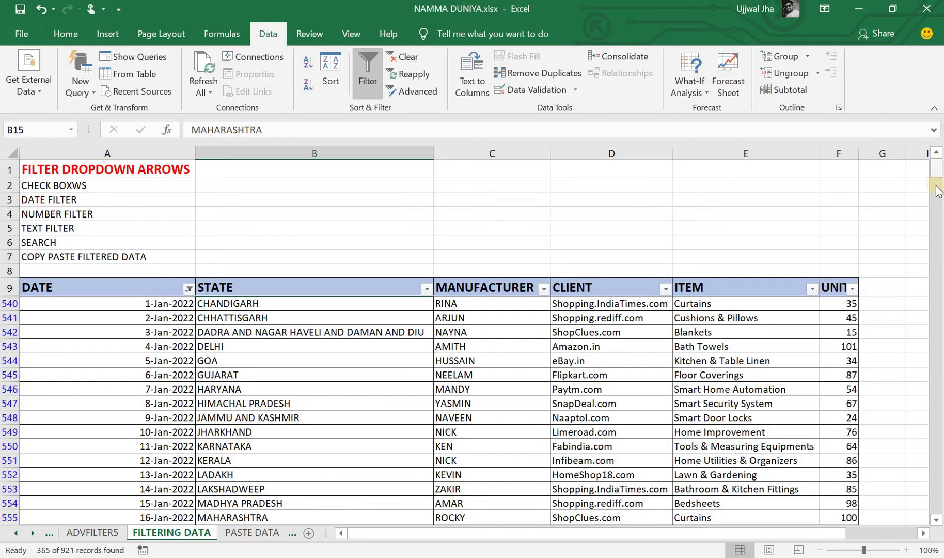
- Scroll the 2022 results, then clear the filter from DATE
left_click_drag(937, 176, 939, 528)
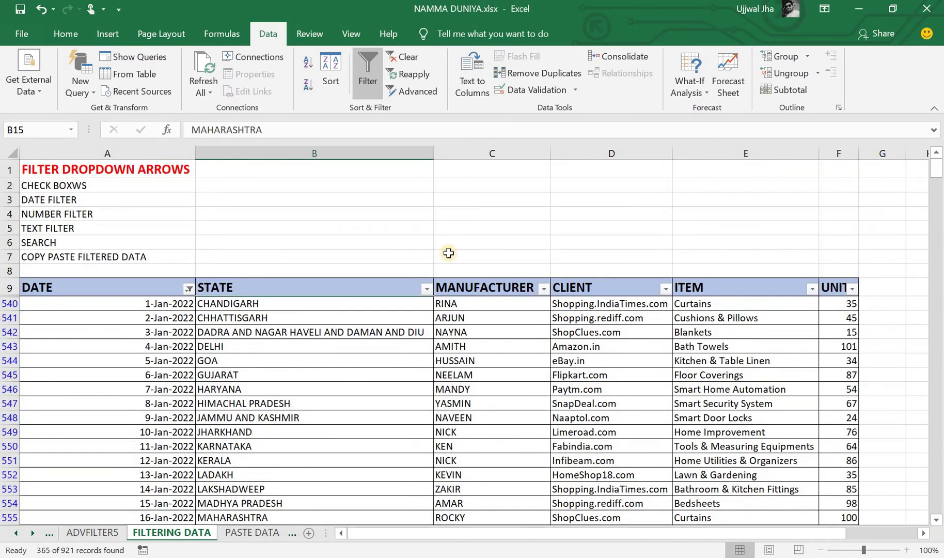
left_click_drag(939, 528, 168, 277)
left_click(188, 288)
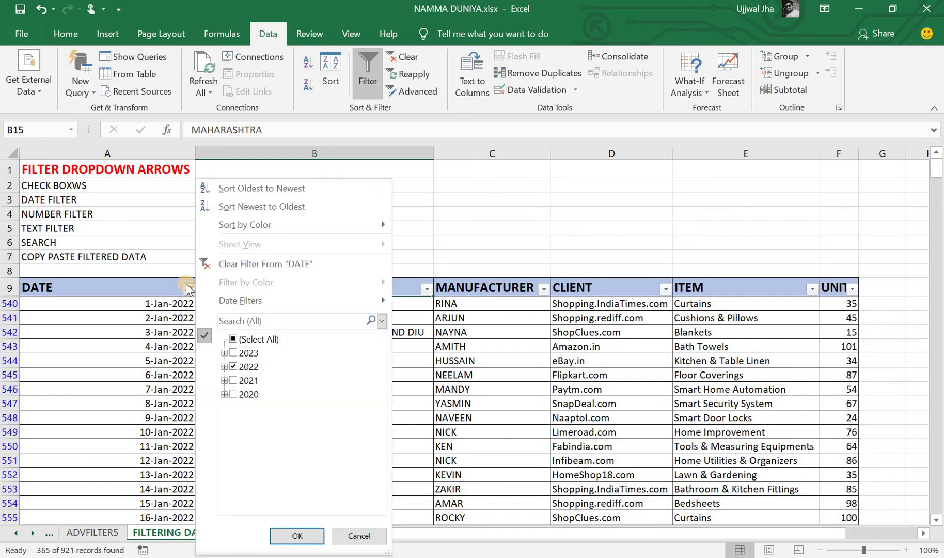
left_click(269, 264)
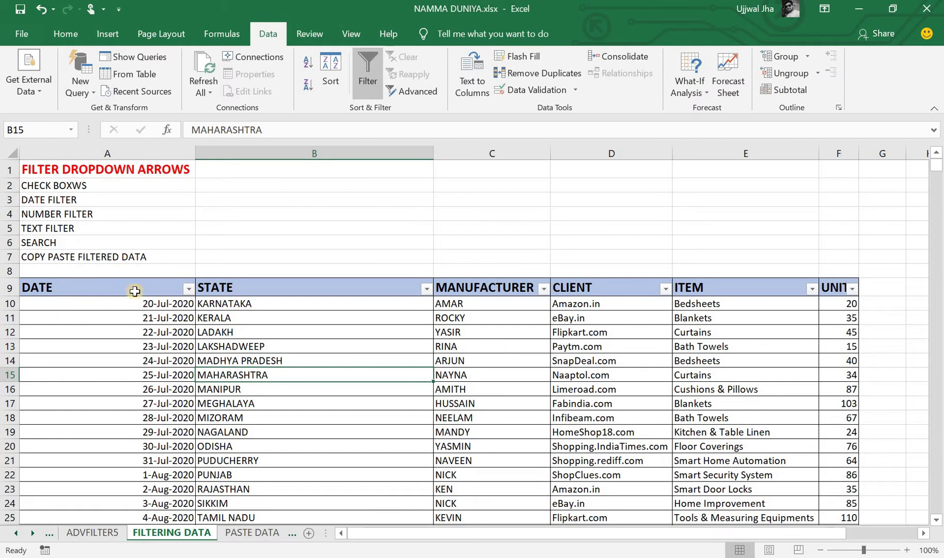
- Apply the Date Filters > Next Month filter to DATE, leaving 31 of 921 records
left_click(189, 288)
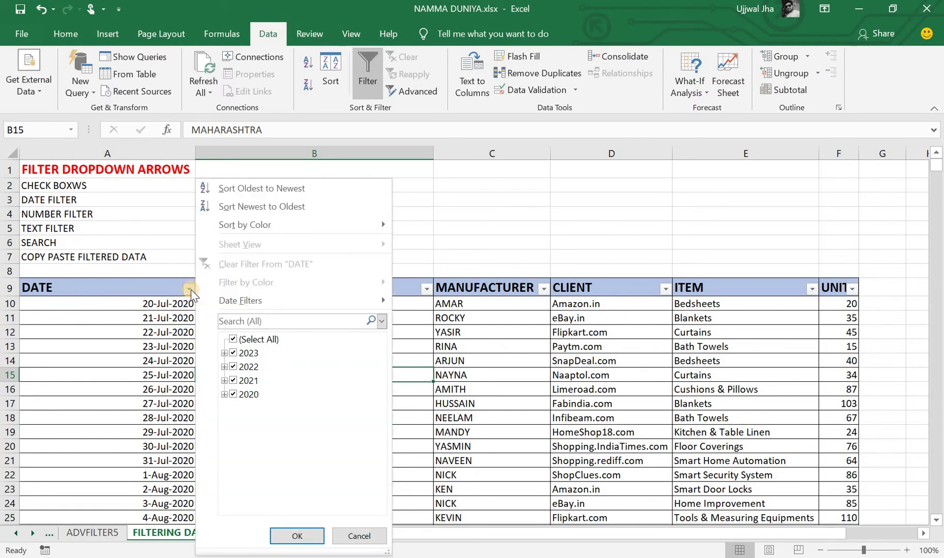
left_click(243, 302)
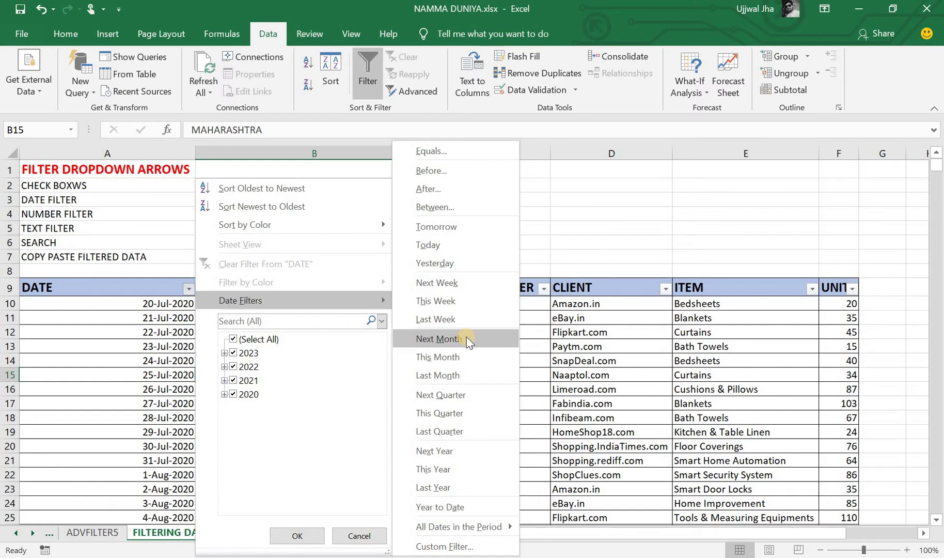
left_click(439, 339)
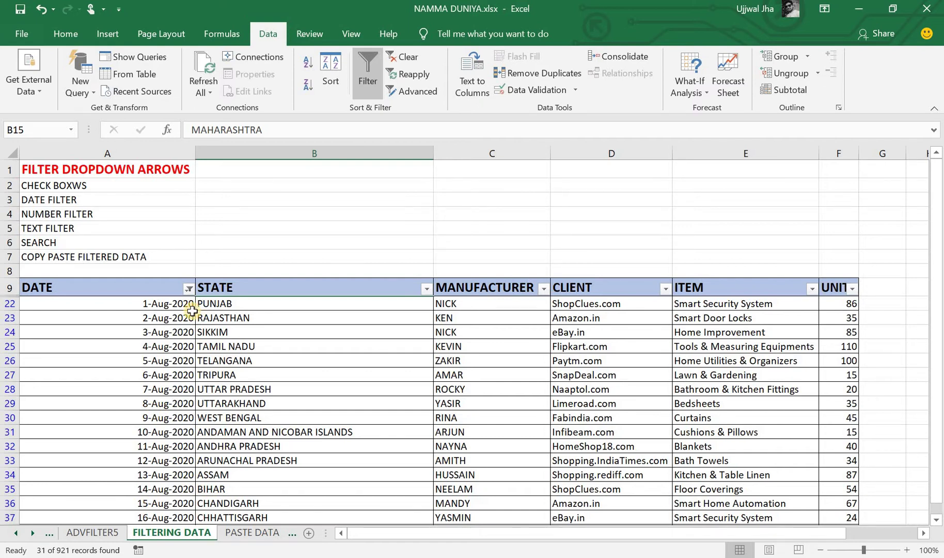
left_click(189, 289)
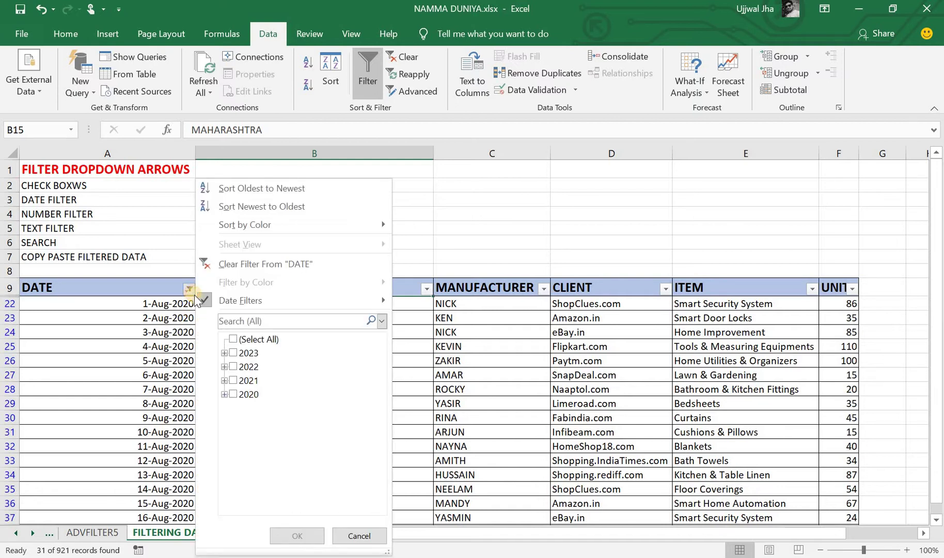
- Clear the Next Month filter from DATE and reopen the DATE filter list
left_click(243, 264)
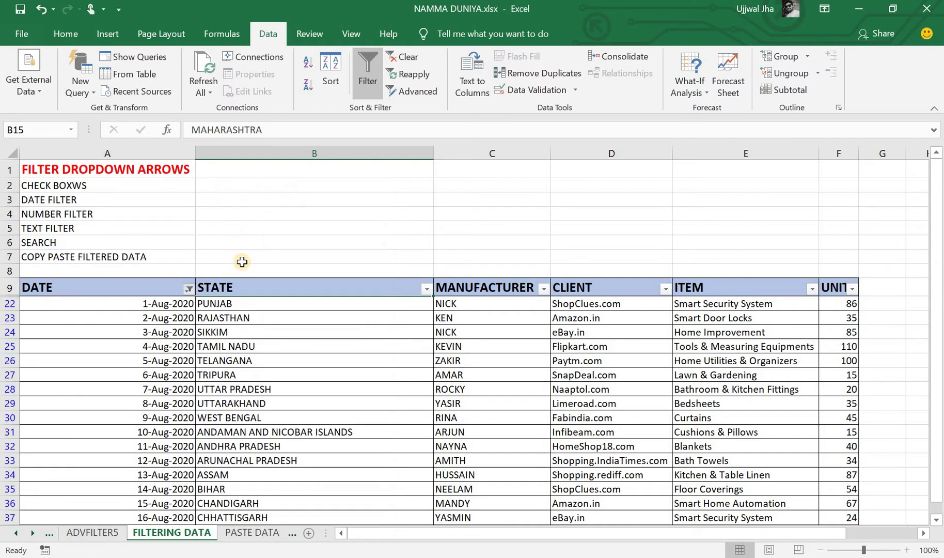
scroll(243, 264, "up", 4)
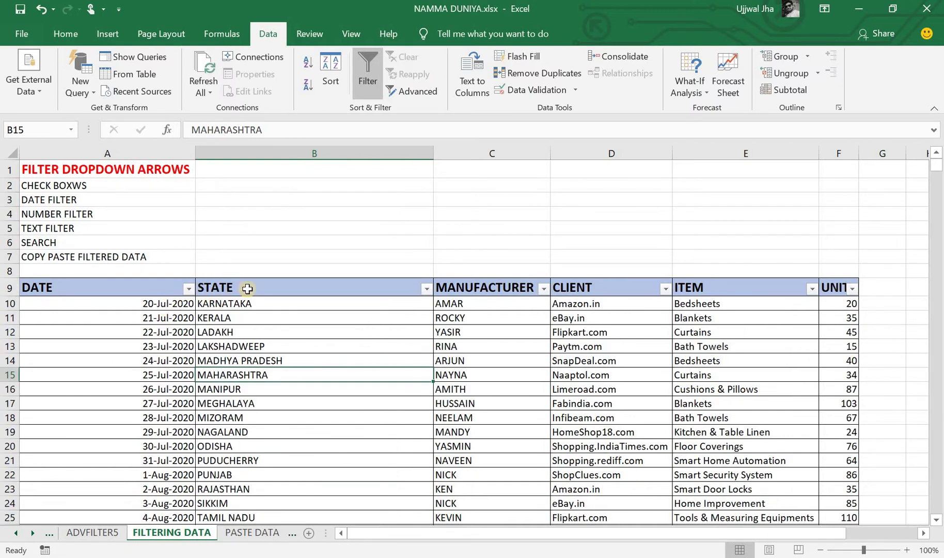
left_click(189, 289)
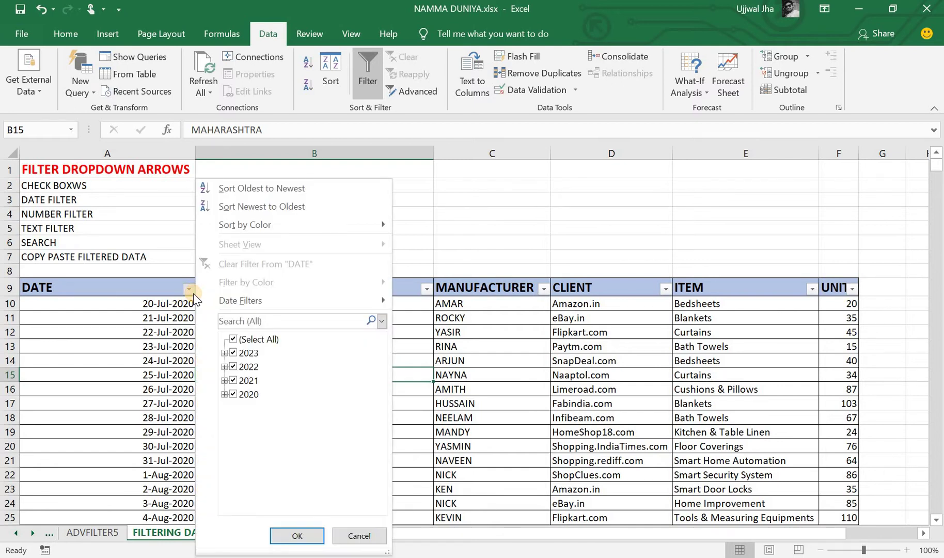
mouse_move(287, 300)
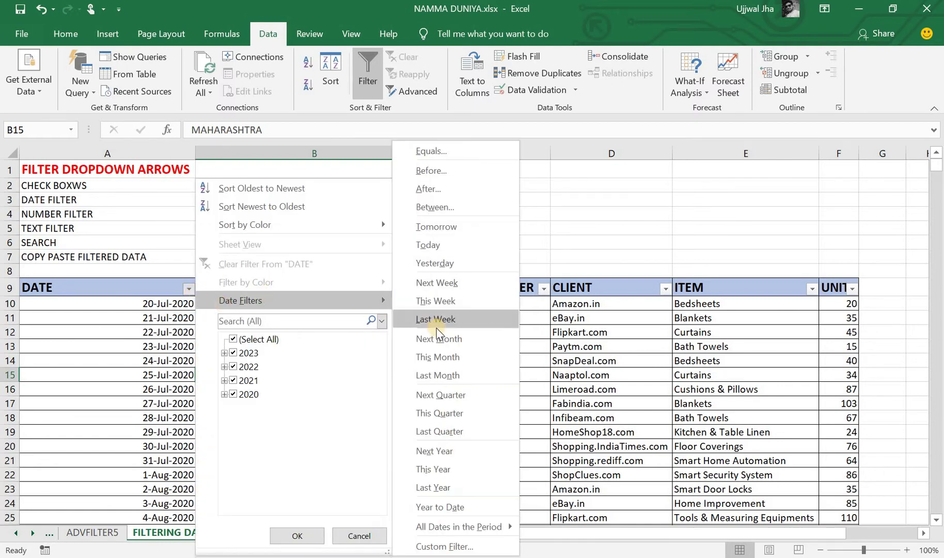
- Apply the Tomorrow date filter, leaving only the 21-Jul-2020 row
left_click(451, 226)
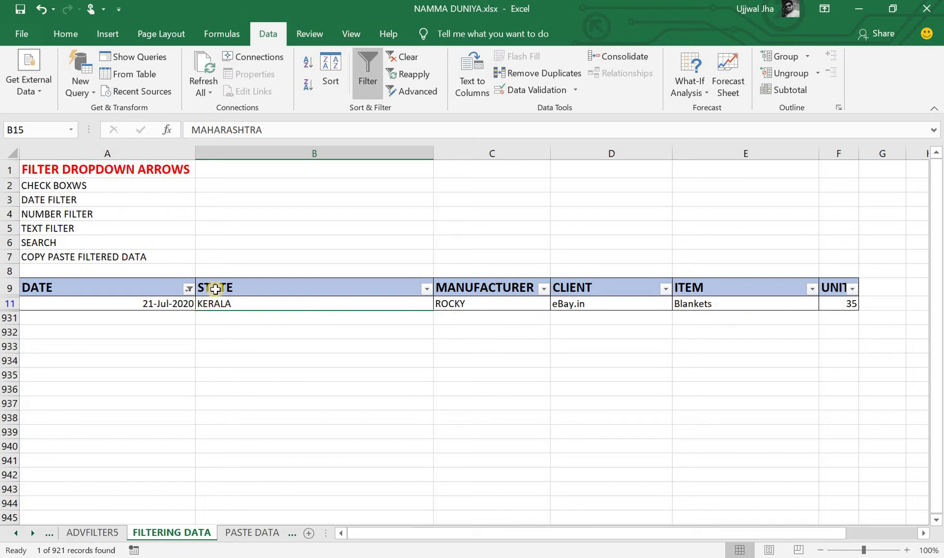
left_click(189, 291)
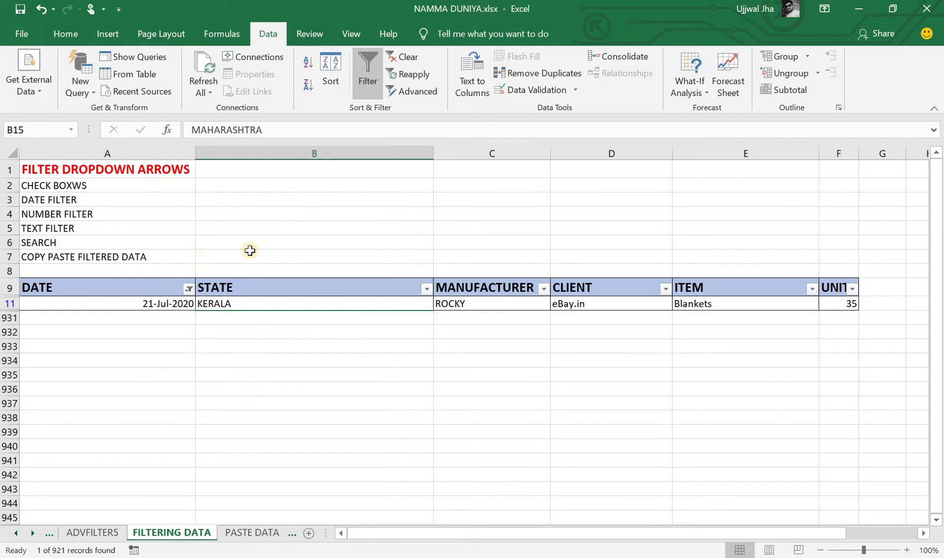
- Choose Clear Filter From "DATE" to remove the Tomorrow filter
left_click(189, 289)
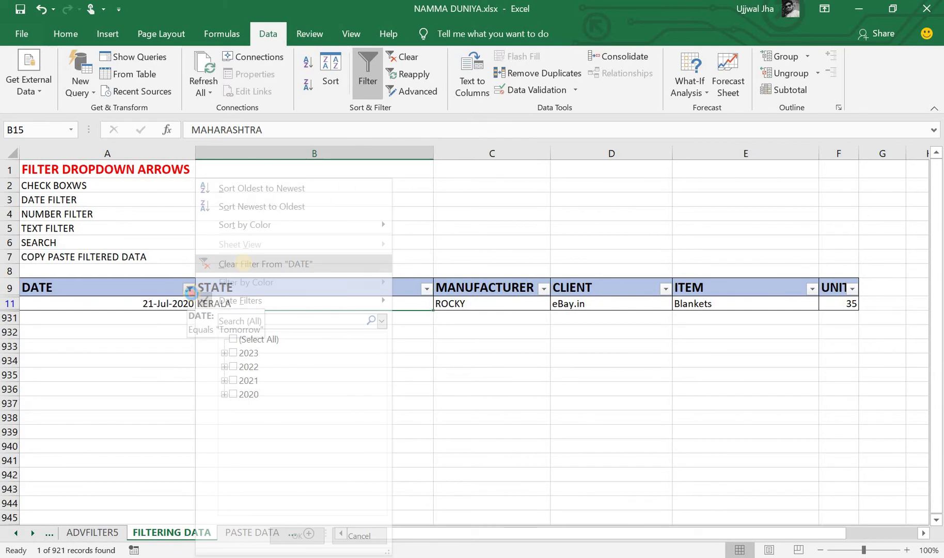
left_click(243, 264)
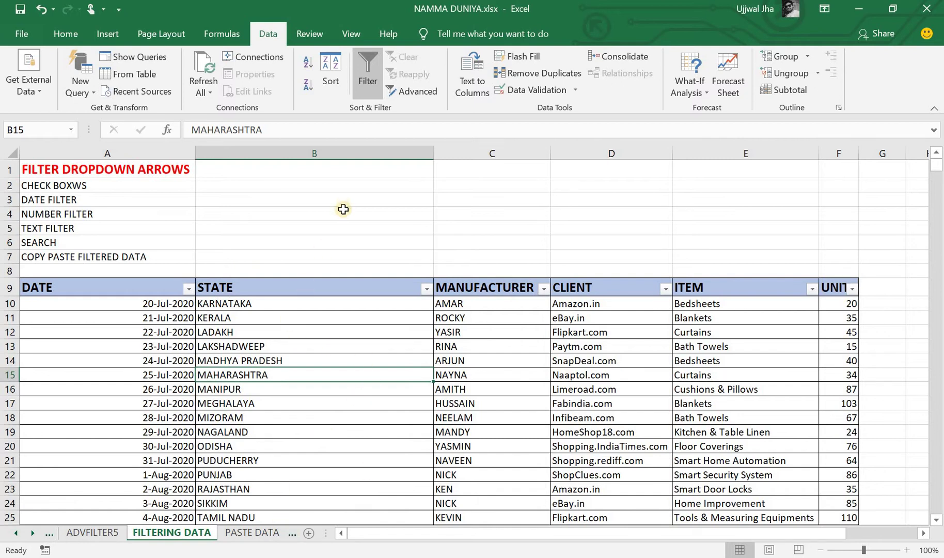
left_click(369, 77)
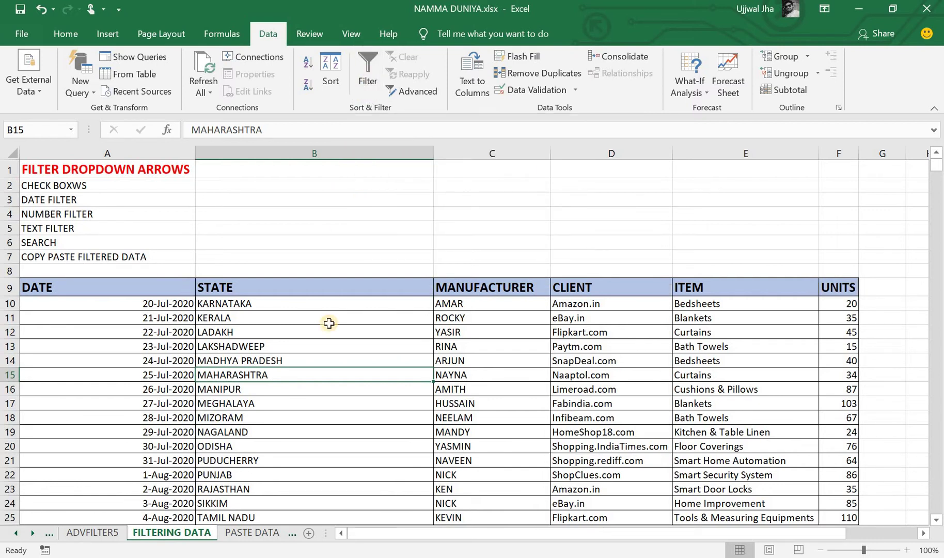
left_click(254, 407)
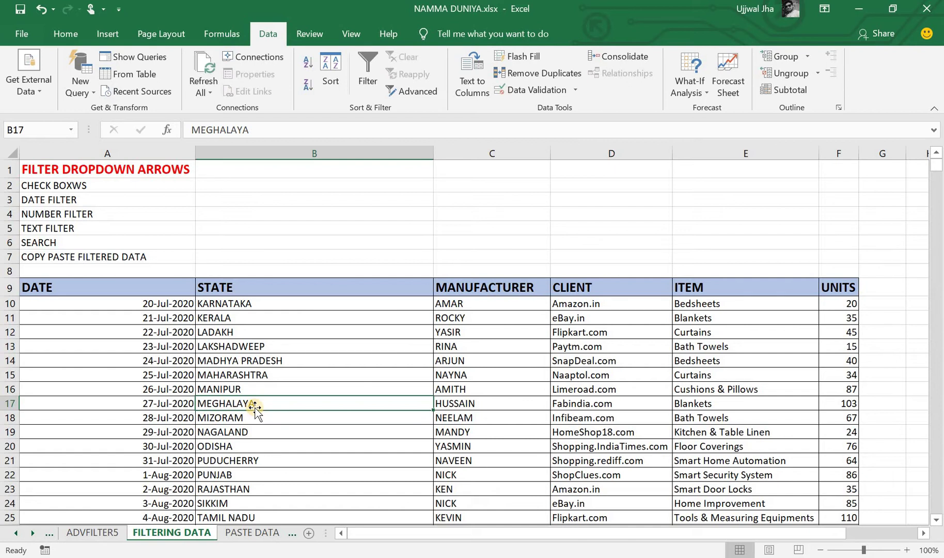
key("ctrl+shift+l")
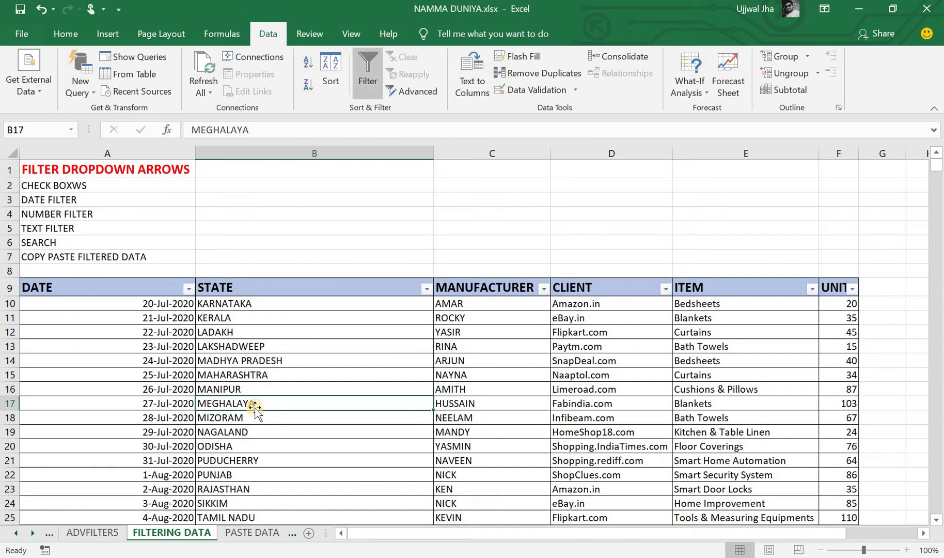
- Filter STATE to KARNATAKA by searching 'KARNA', leaving 26 of 921 records
left_click(426, 289)
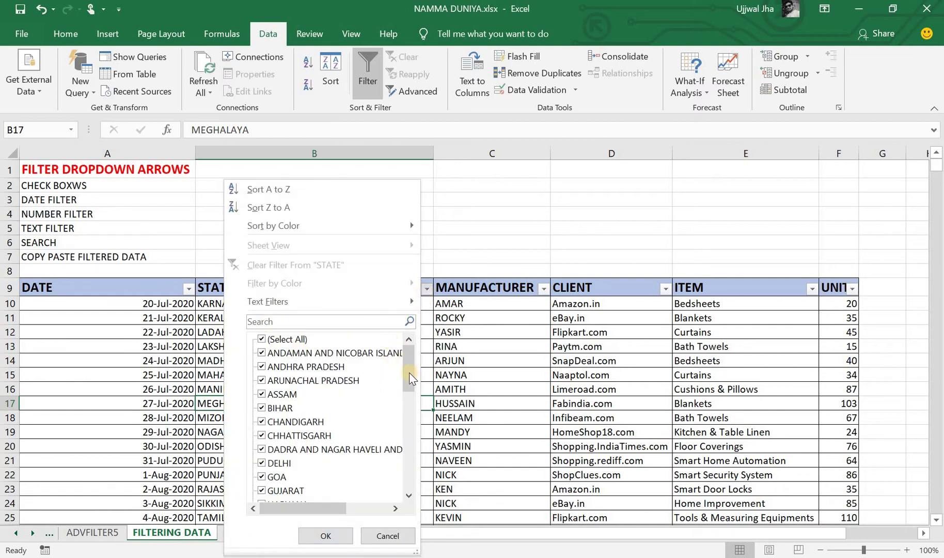
mouse_move(409, 372)
left_mouse_down()
mouse_move(404, 480)
mouse_move(431, 344)
left_mouse_up()
left_click(262, 339)
left_click(287, 323)
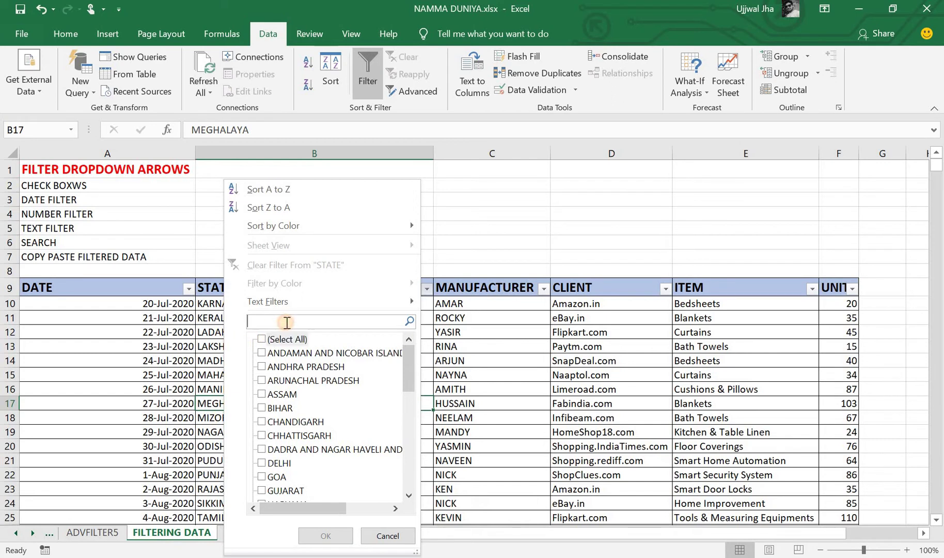
type("KARNA")
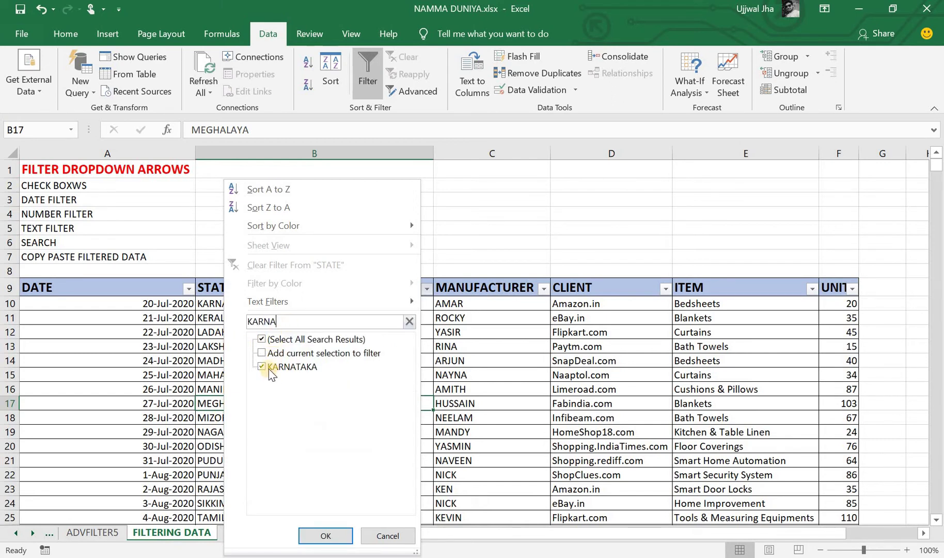
left_click(330, 535)
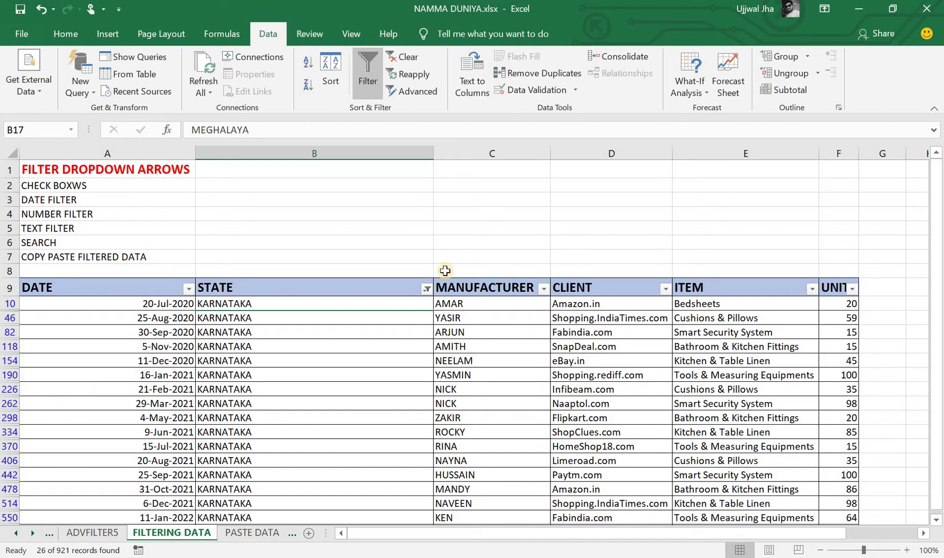
- Clear the KARNATAKA filter from the STATE column so all sales rows return
left_click(427, 289)
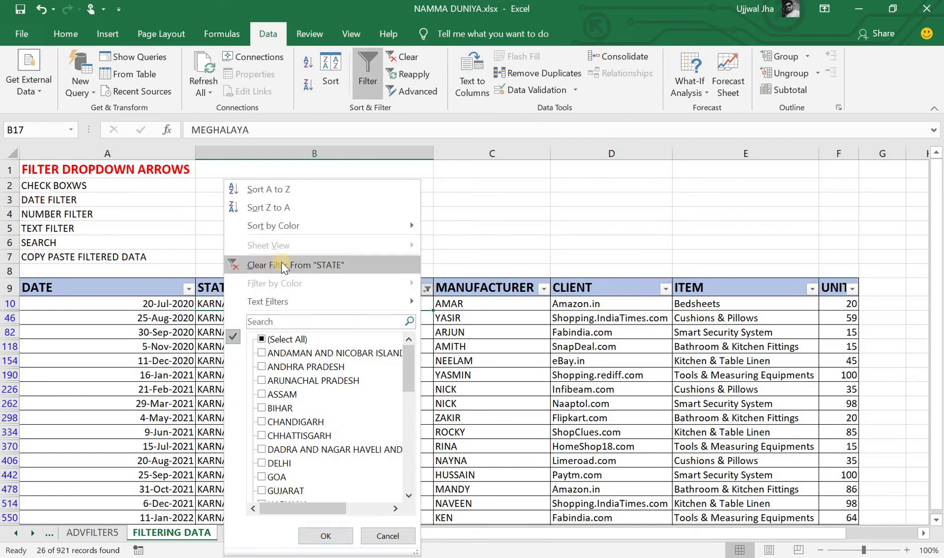
left_click(326, 267)
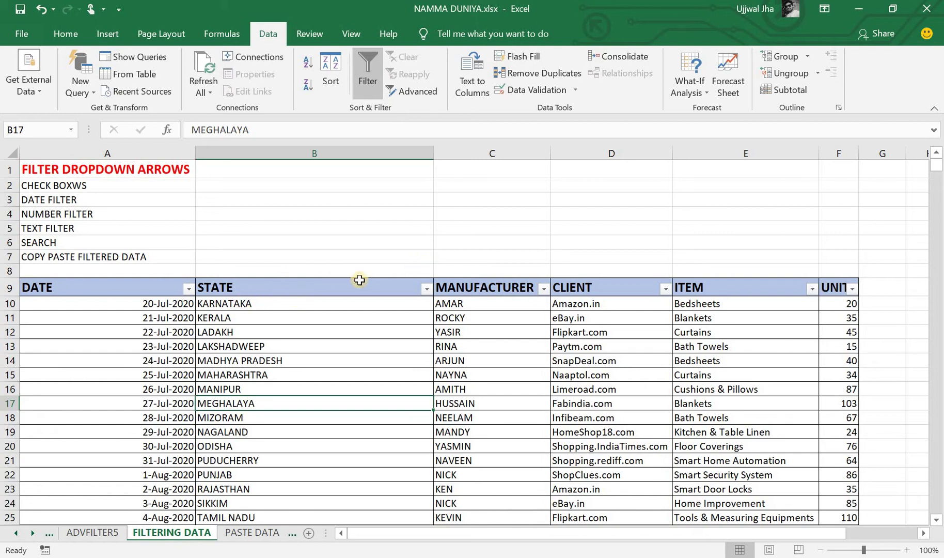
- Apply a STATE text filter 'begins with O', showing the 26 ODISHA records
left_click(427, 289)
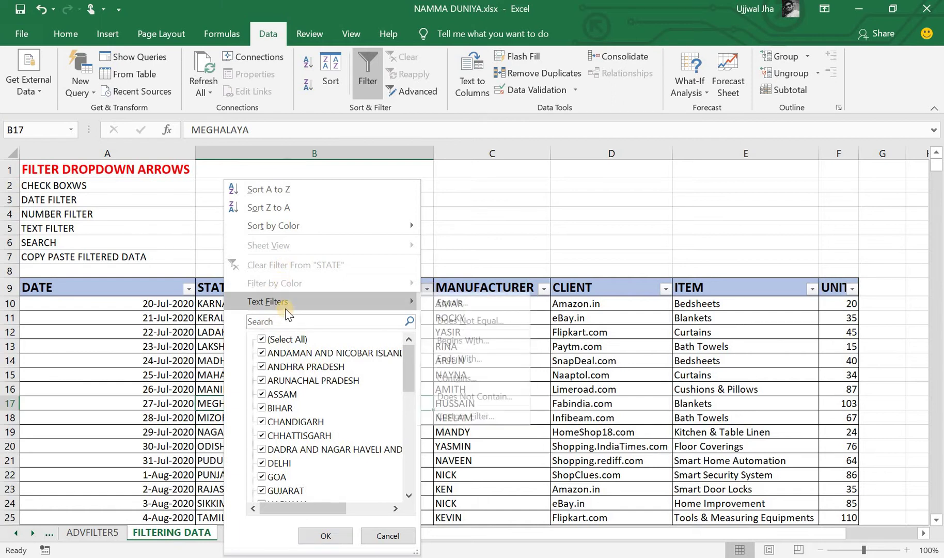
mouse_move(267, 301)
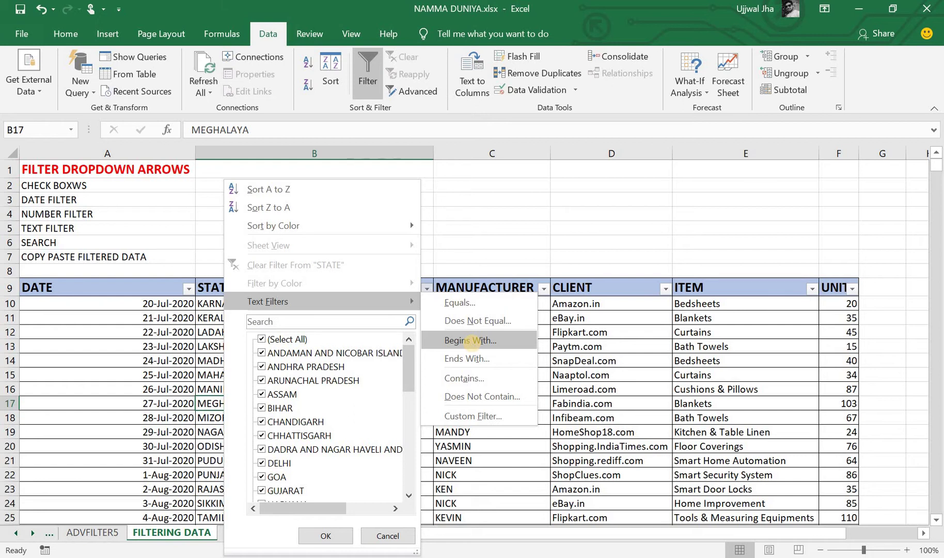
left_click(471, 341)
type("O")
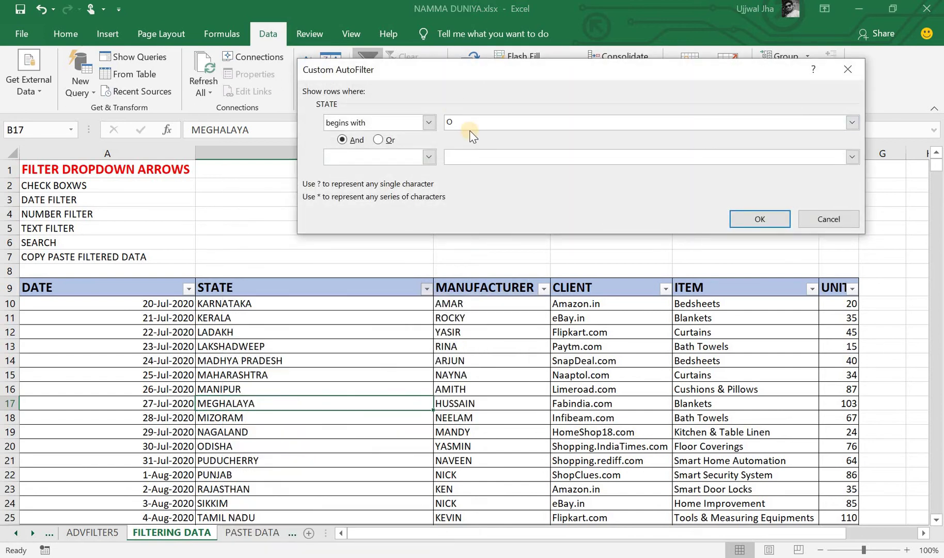
left_click(746, 220)
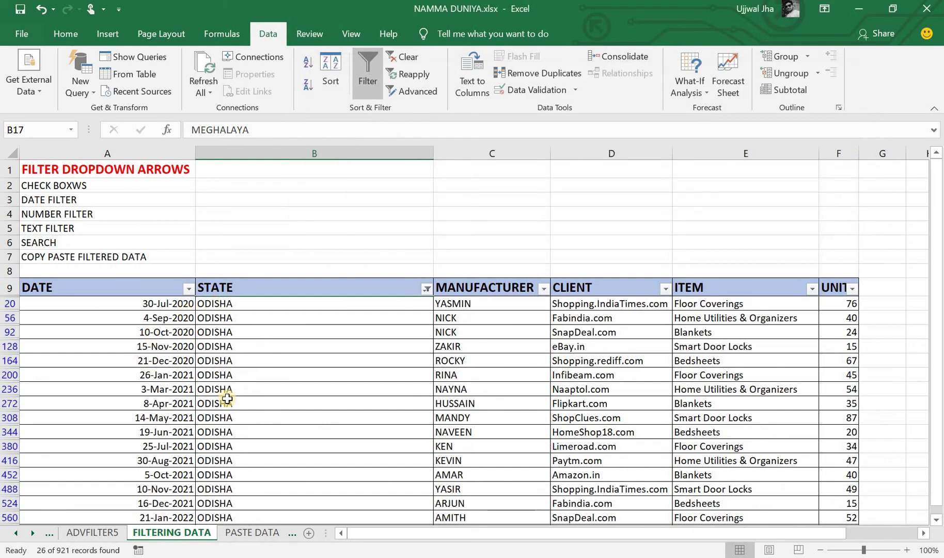
left_click(937, 520)
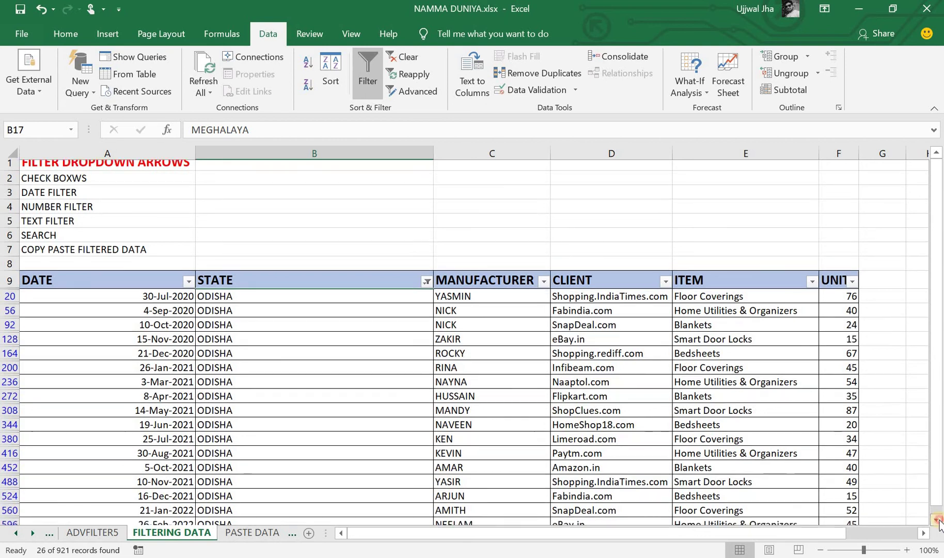
left_click_drag(937, 520, 938, 520)
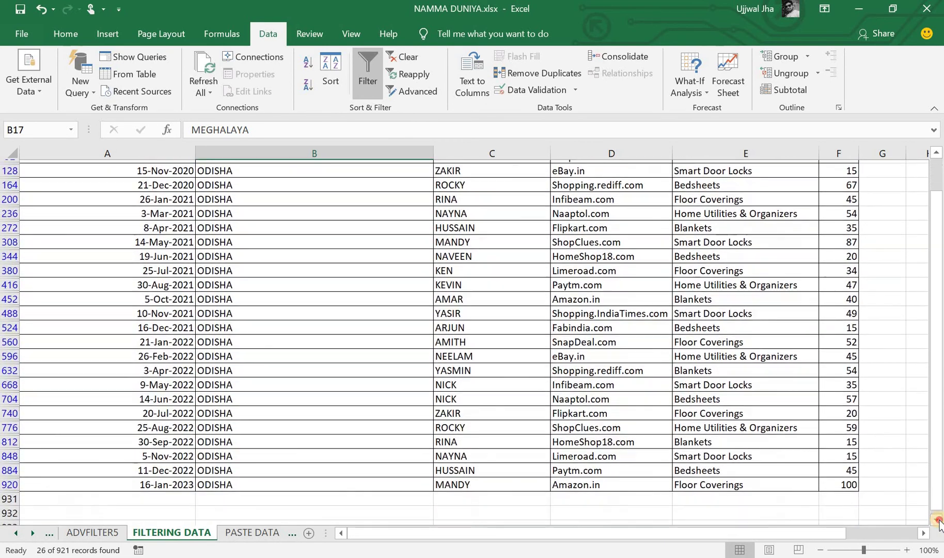
left_click_drag(936, 320, 936, 170)
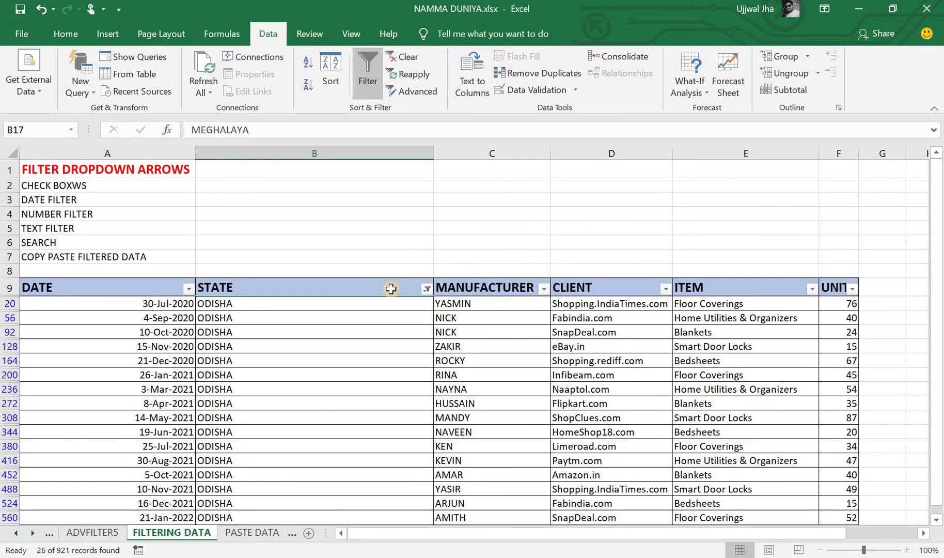
- Review the STATE text filter conditions, then clear all filters with the Data tab's Clear command
left_click(426, 289)
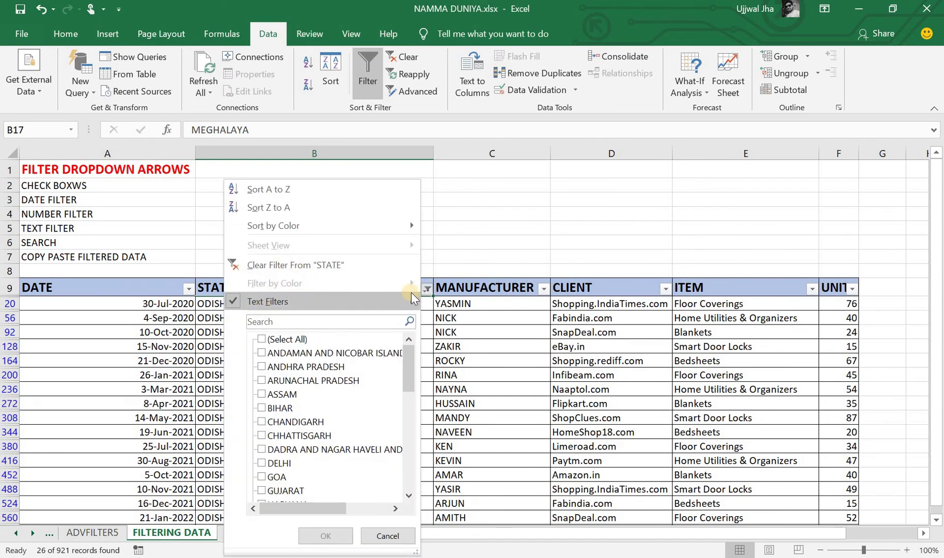
left_click(411, 301)
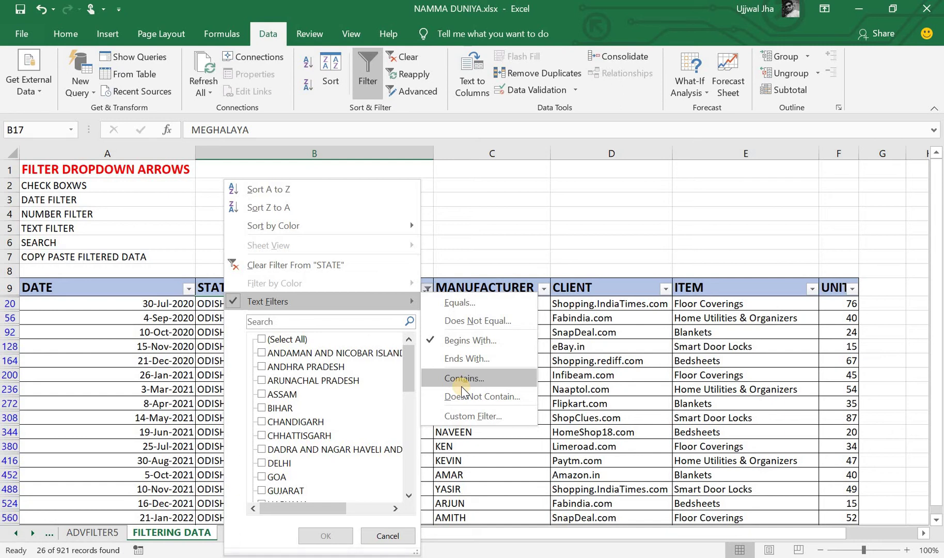
left_click(385, 535)
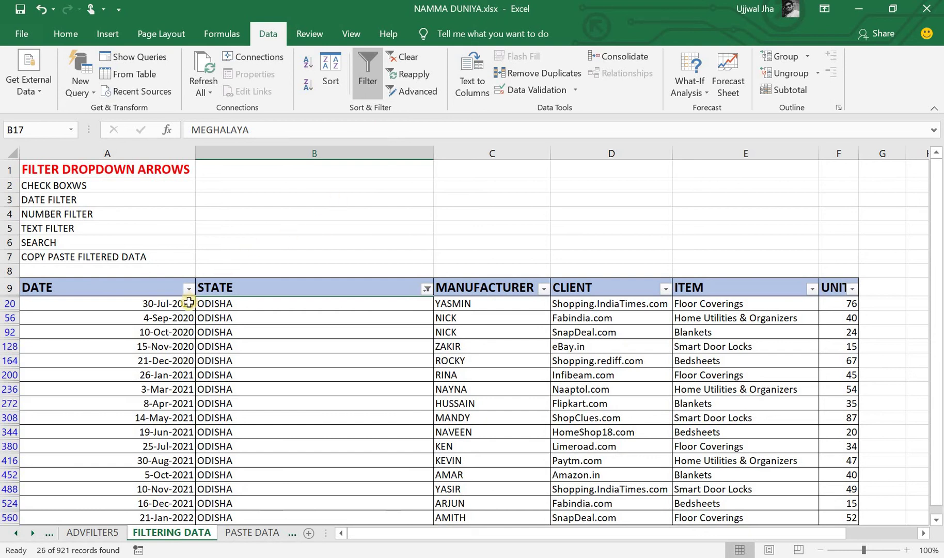
left_click(426, 289)
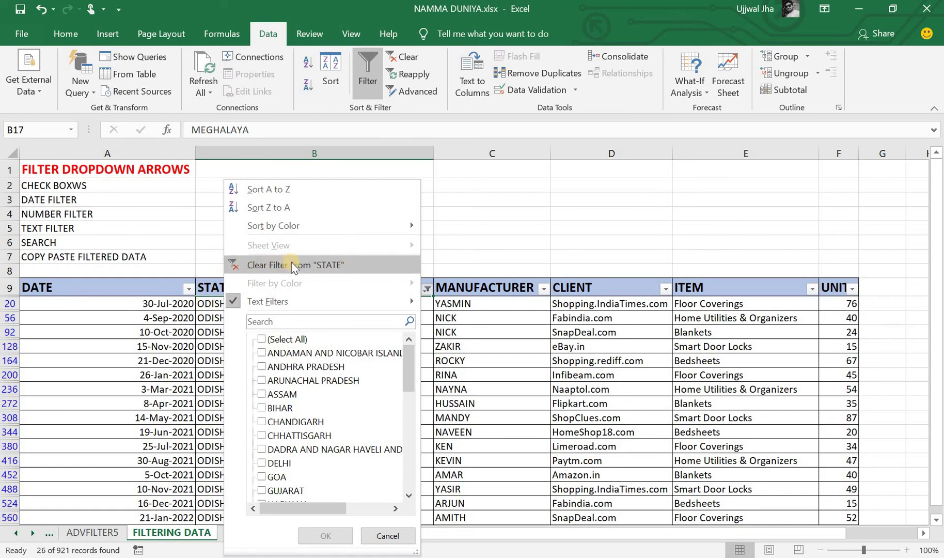
left_click(470, 223)
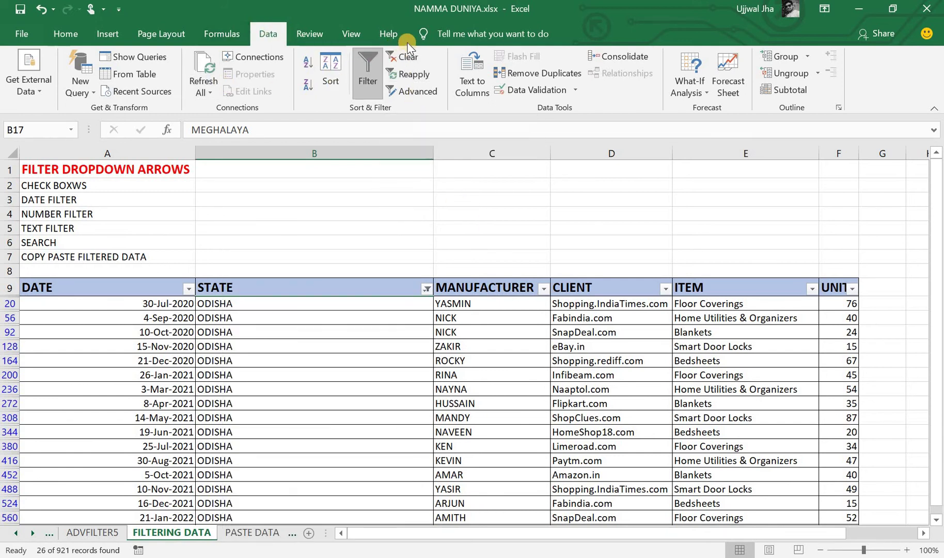
left_click(411, 56)
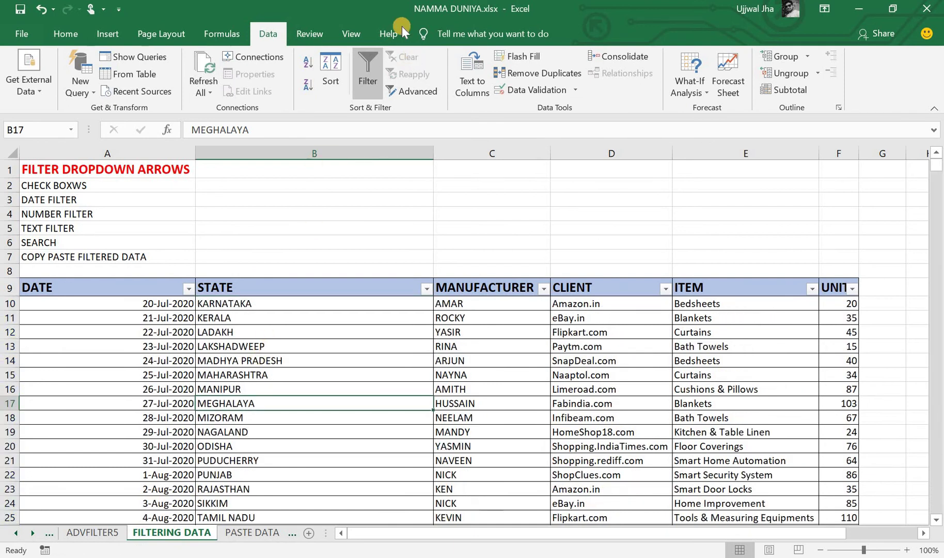
left_click(376, 80)
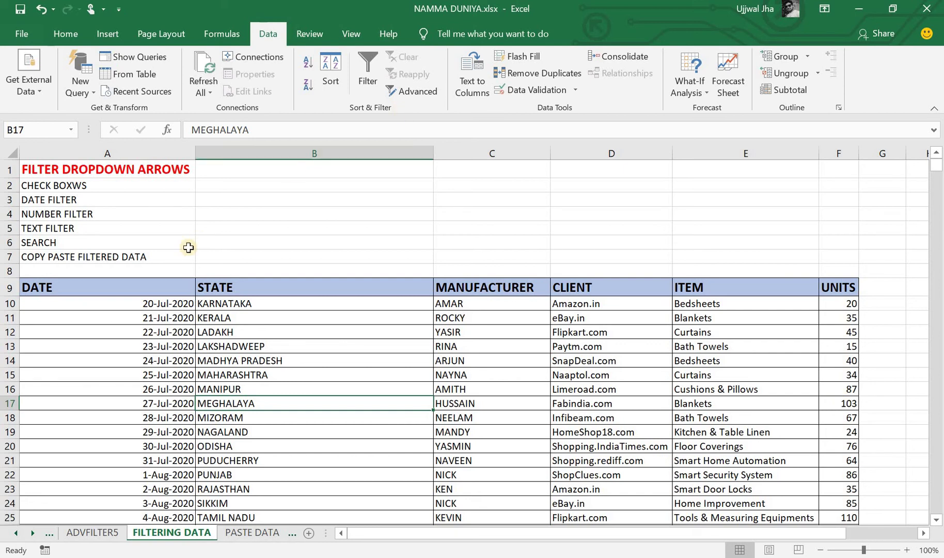
left_click(328, 384)
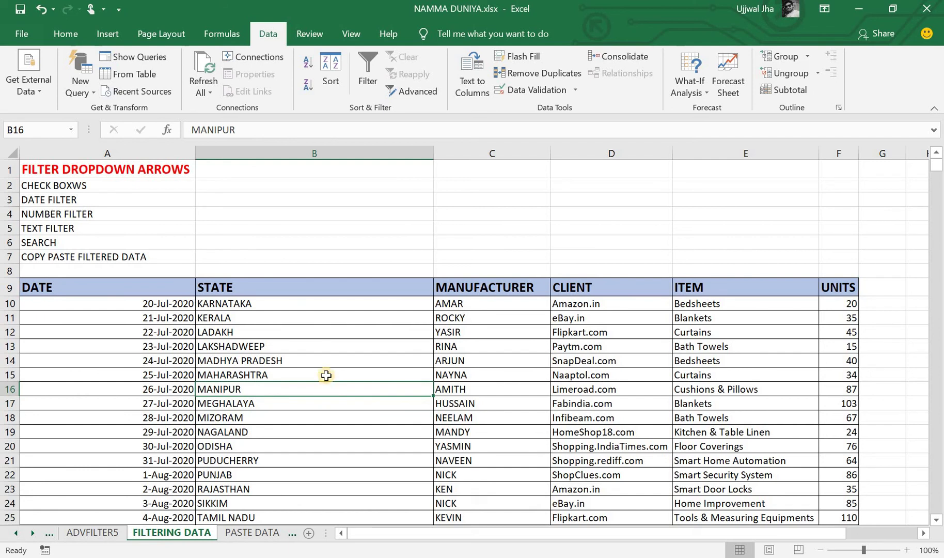
left_click(362, 80)
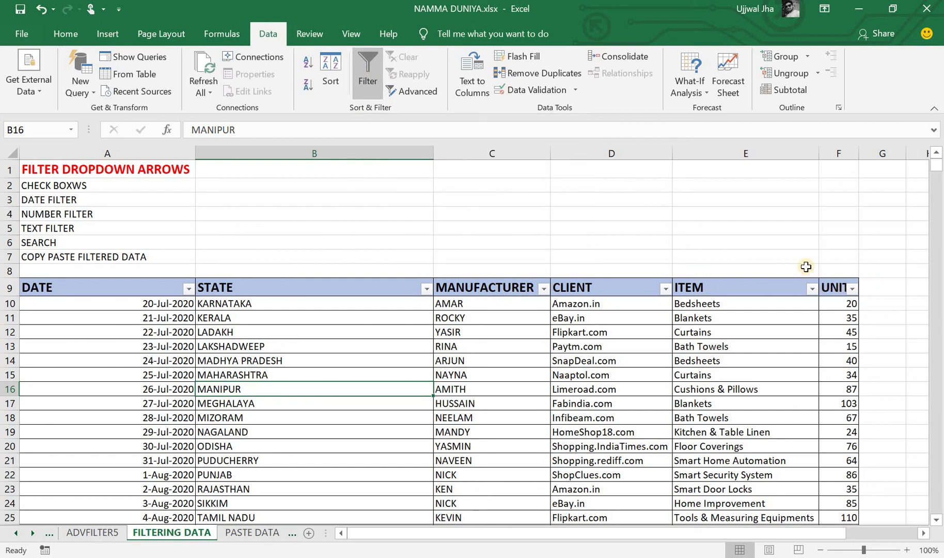
- Filter UNITS to values greater than 100, leaving 5 of 921 records
left_click(852, 289)
mouse_move(701, 301)
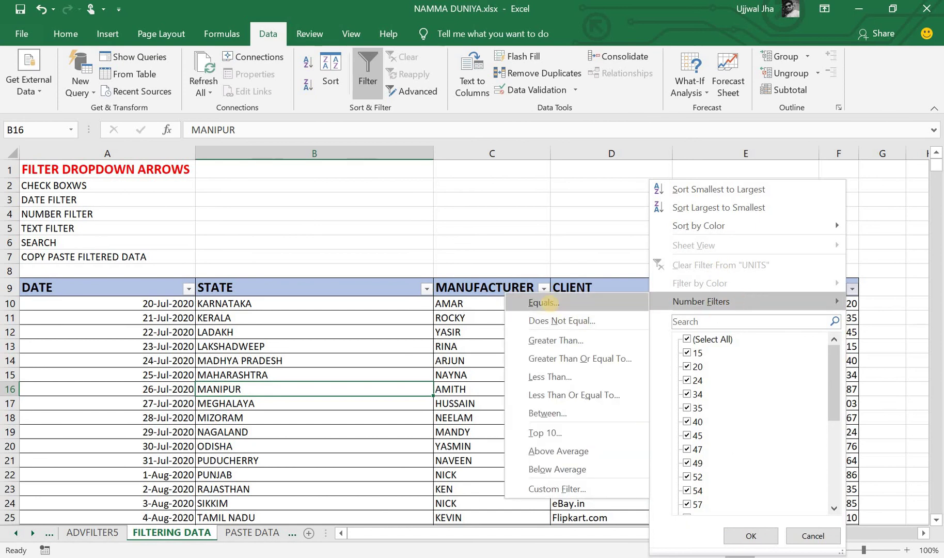
left_click(554, 340)
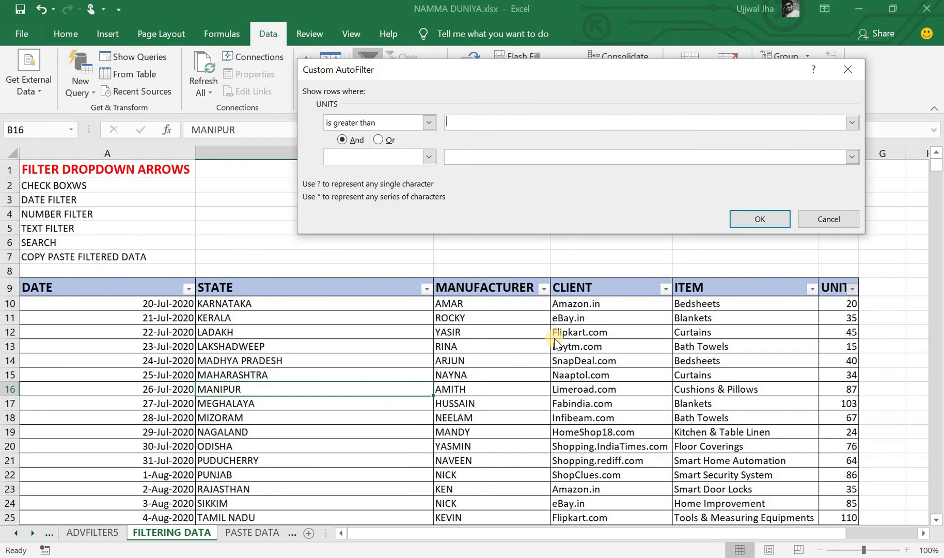
type("100")
left_click(775, 214)
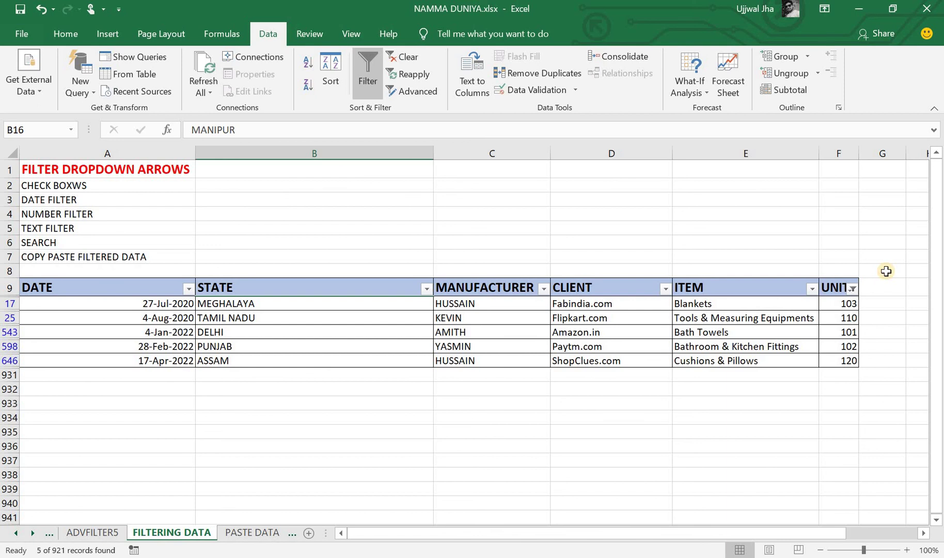
- Clear the greater-than-100 UNITS filter and bring the UNITS filter dropdown back up
left_click(853, 289)
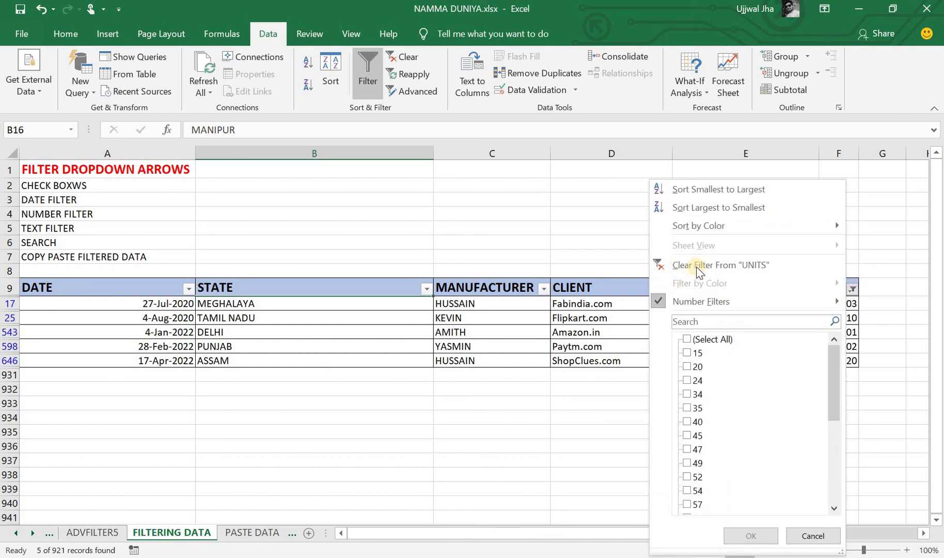
left_click(682, 265)
left_click(853, 289)
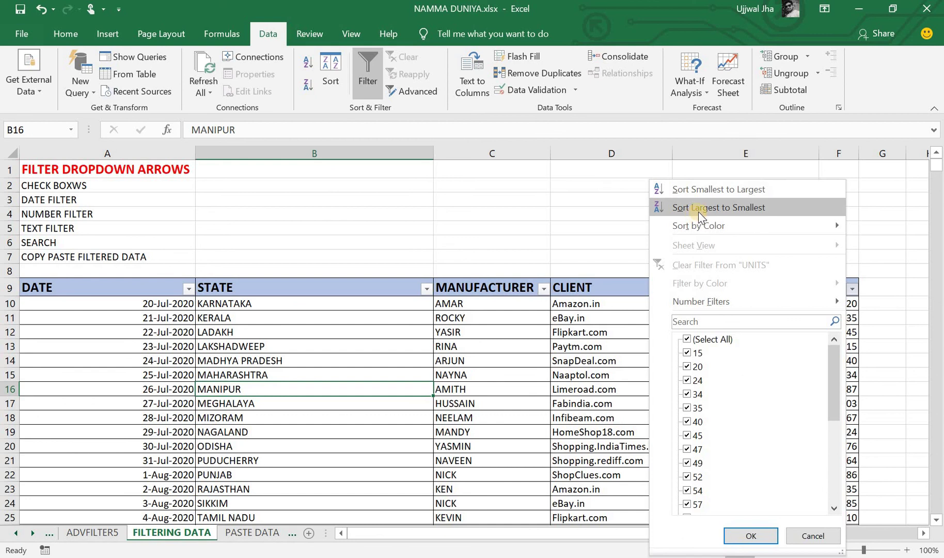
- Show the UNITS column's Sort by Color submenu with its Custom Sort... option
left_click(743, 230)
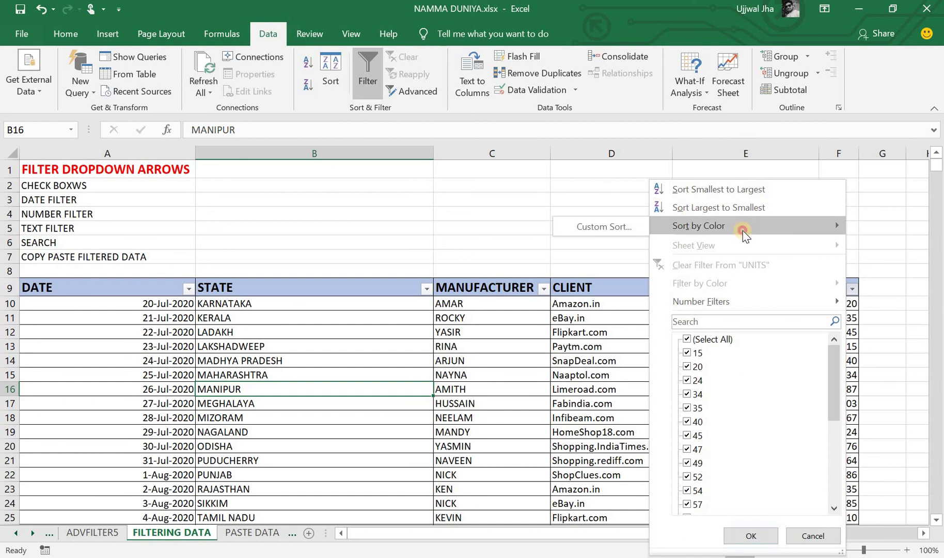